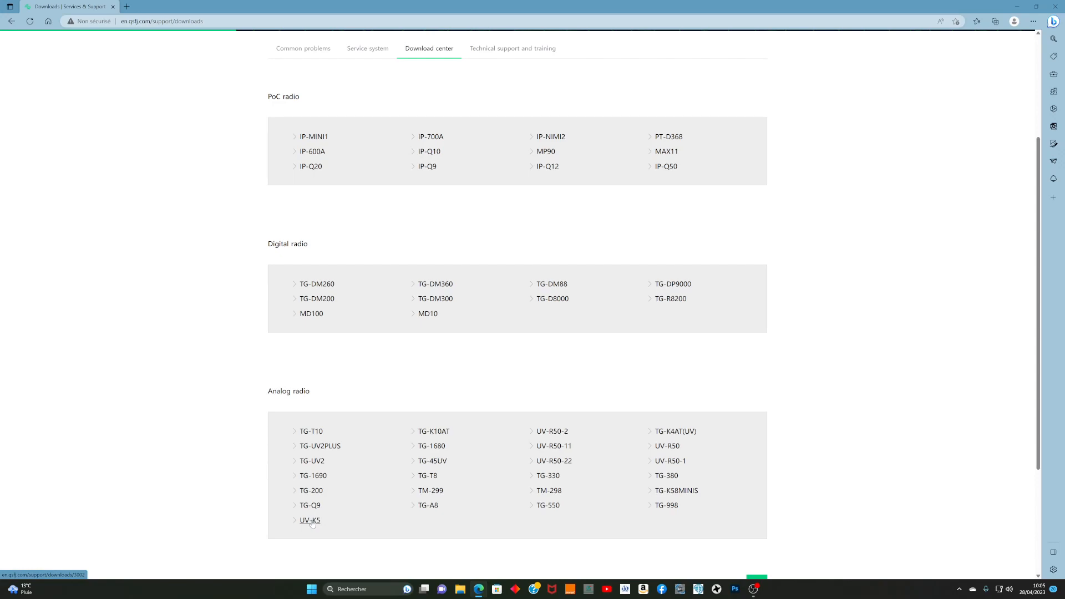
- Open the UV-K5 download page, examine the programming software and firmware entries, and minimise the browser
left_click(312, 523)
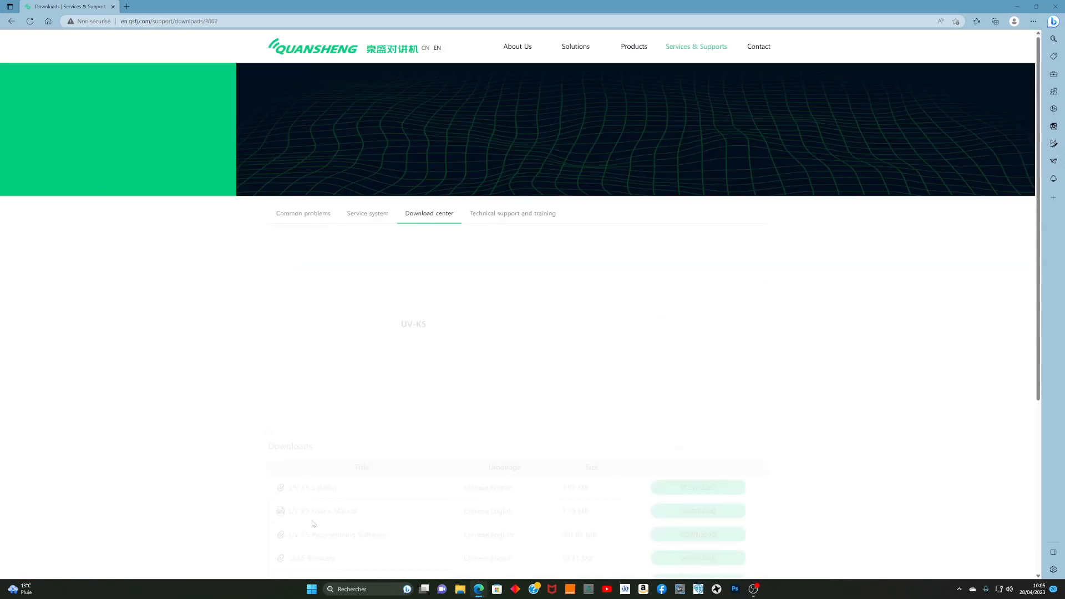
scroll(420, 437, "down", 4)
scroll(420, 442, "down", 2)
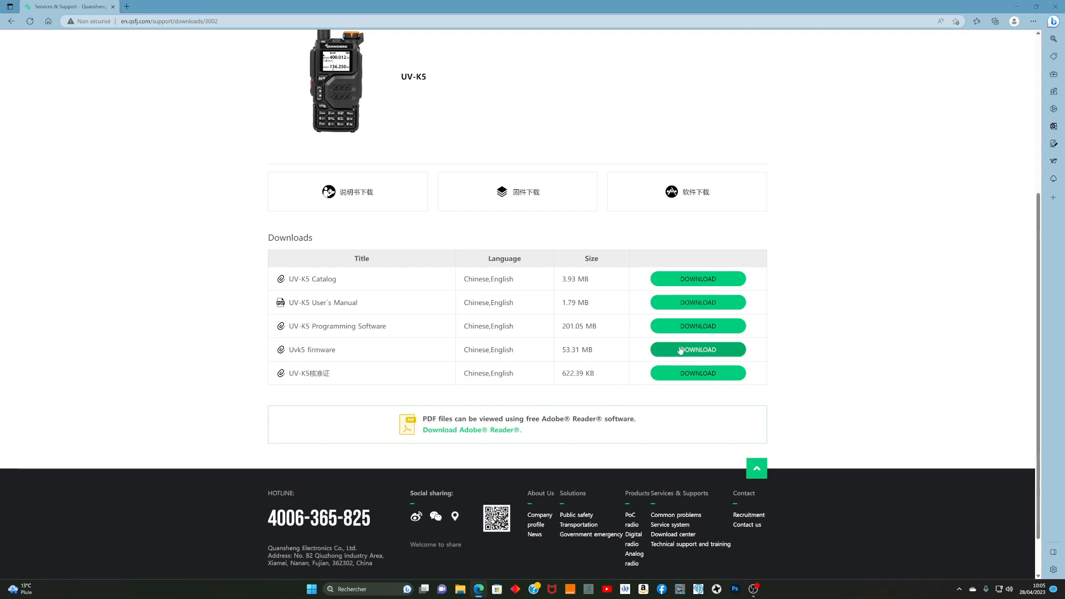
left_click(1021, 10)
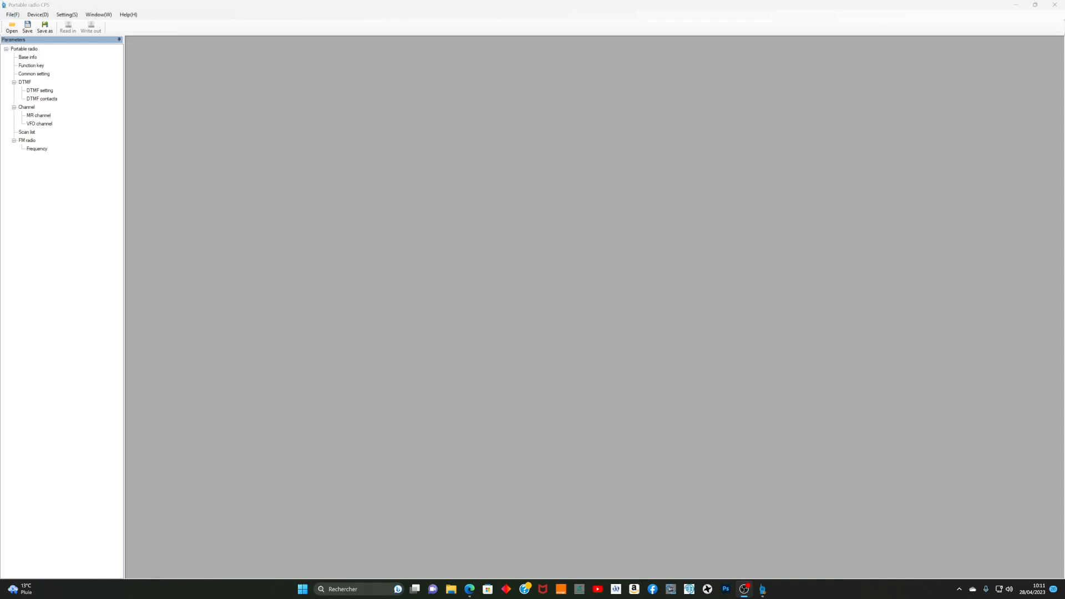
- Check in the Windows Device Manager (Gestionnaire de périphériques) which COM port the USB programming cable uses, and close it
left_click(344, 589)
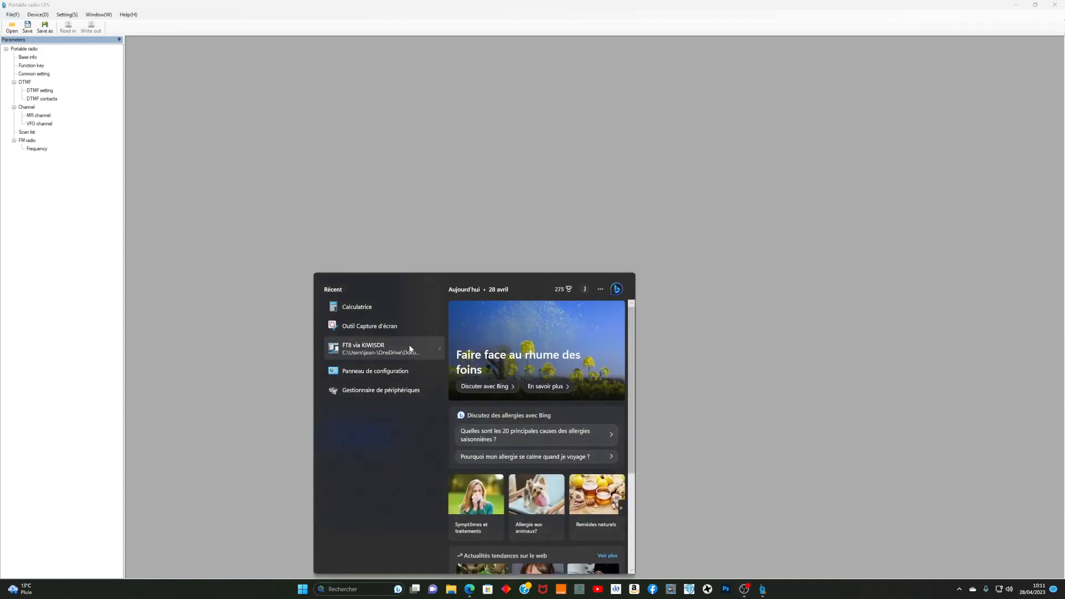
left_click(382, 384)
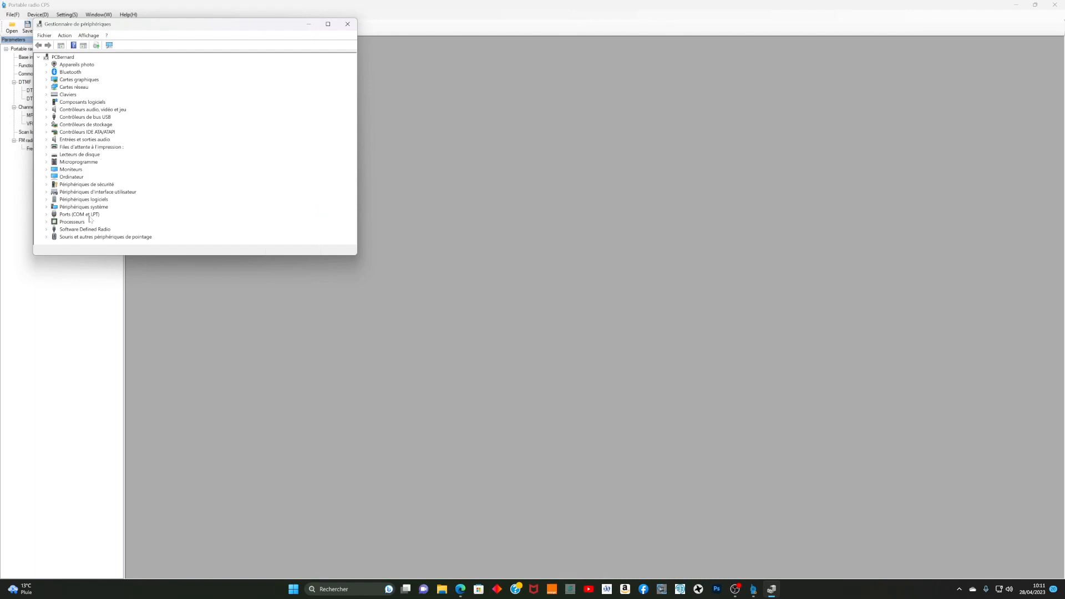
double_click(84, 215)
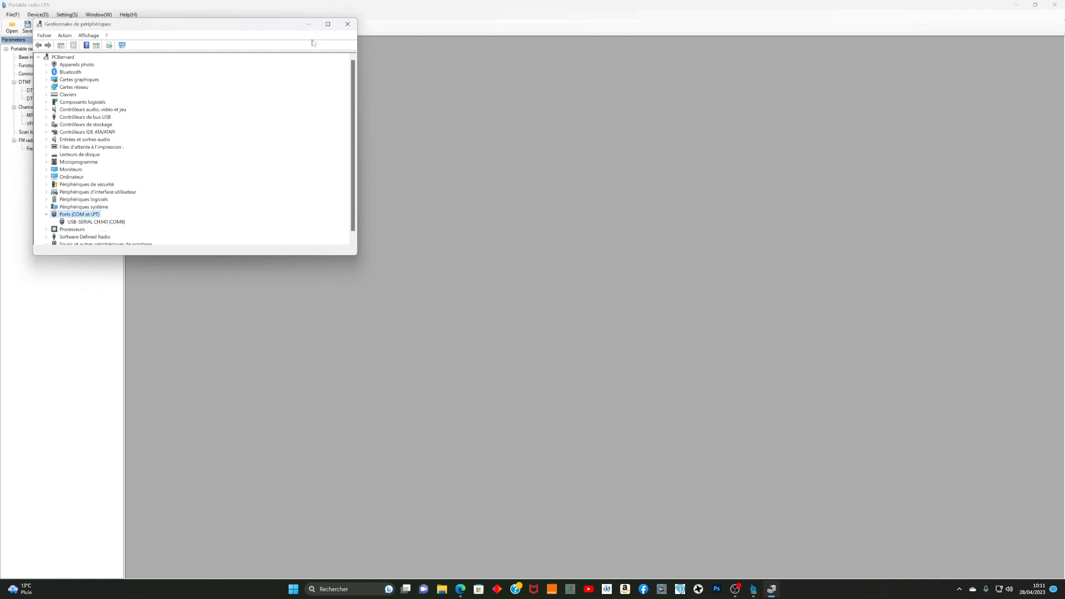
left_click(347, 24)
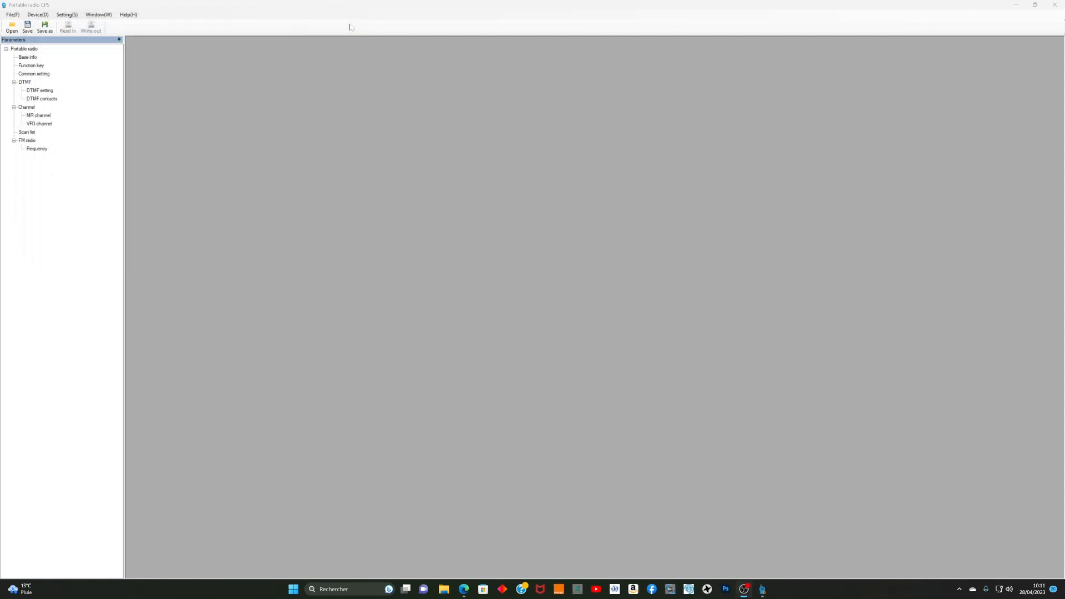
- Connect the programming software to the radio on COM8 and read in the radio's parameters
left_click(66, 15)
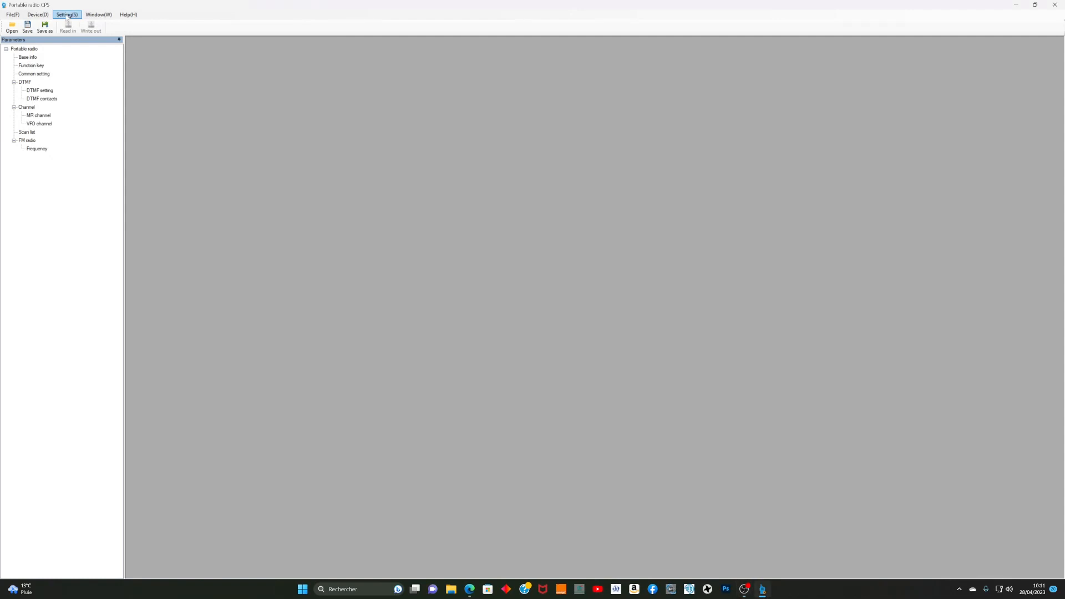
left_click(74, 16)
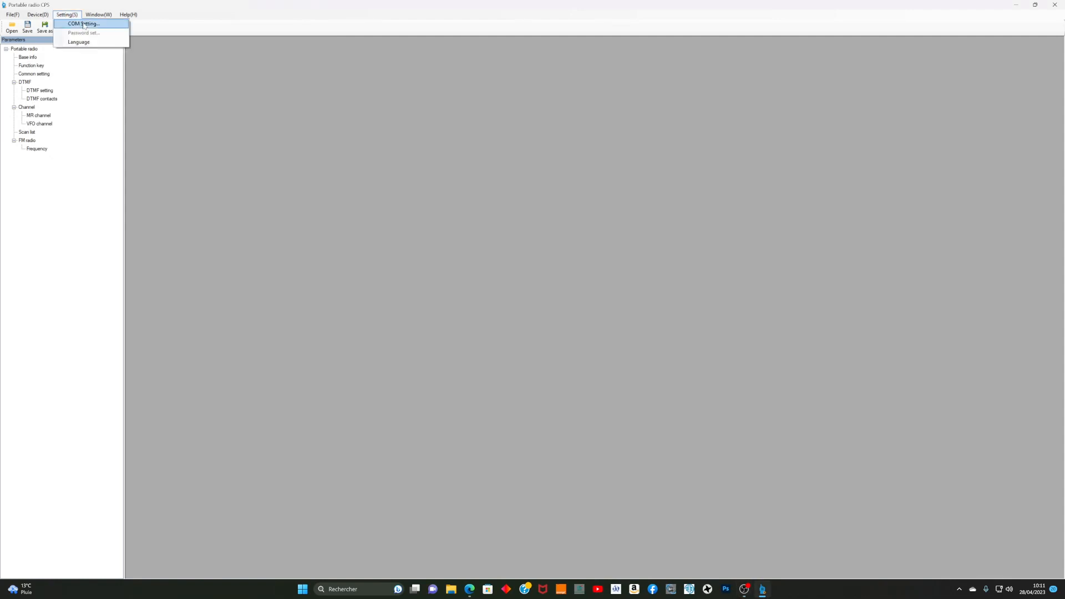
left_click(83, 25)
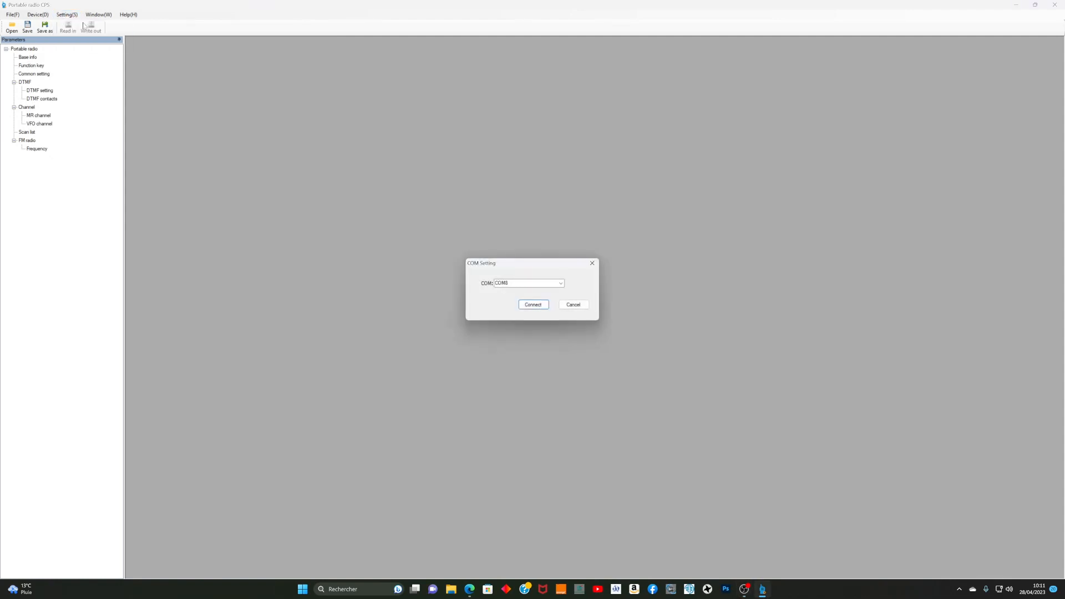
left_click(533, 305)
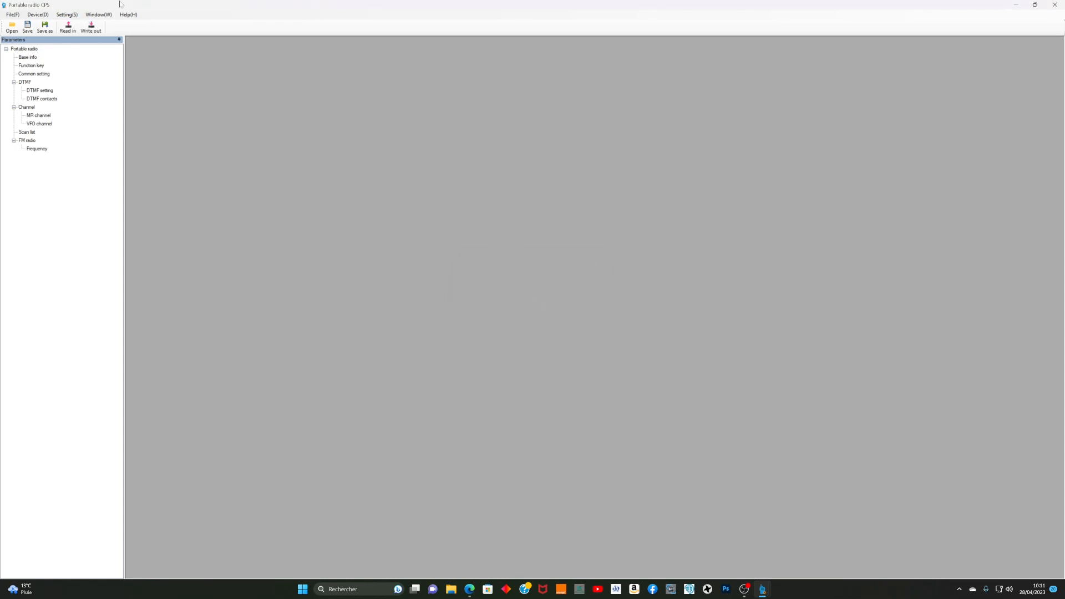
left_click(66, 32)
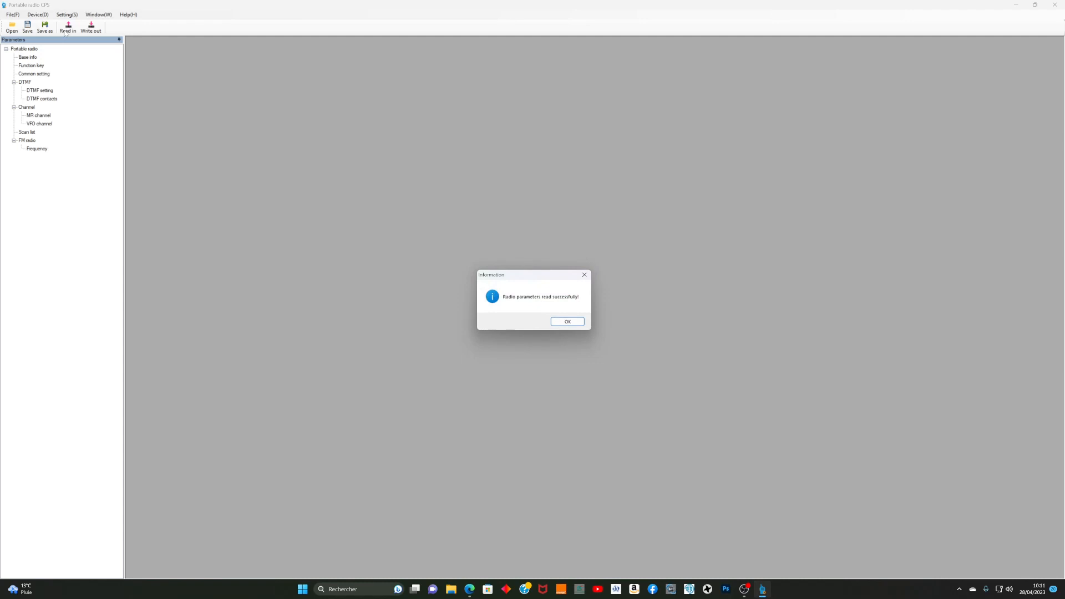
left_click(567, 321)
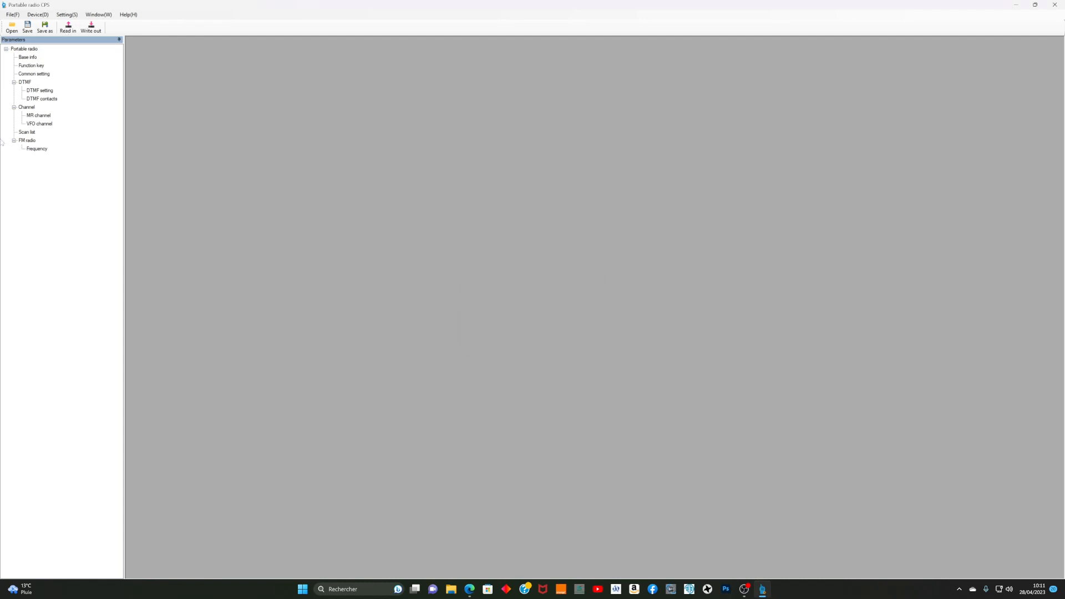
- Review the radio's MR channel list and its base information with software and hardware versions, closing each window
double_click(43, 117)
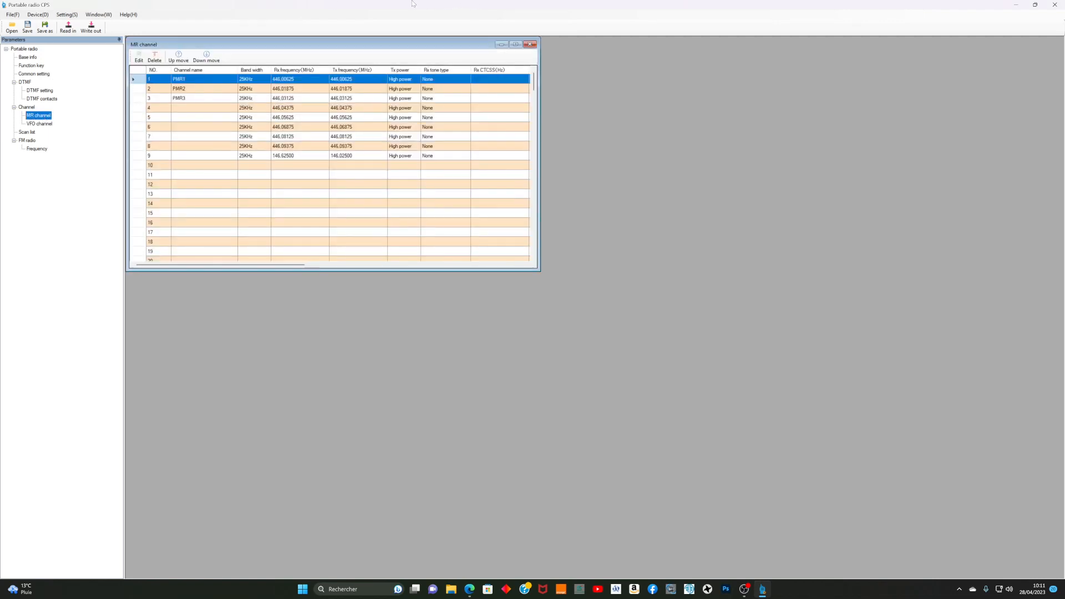
left_click(532, 45)
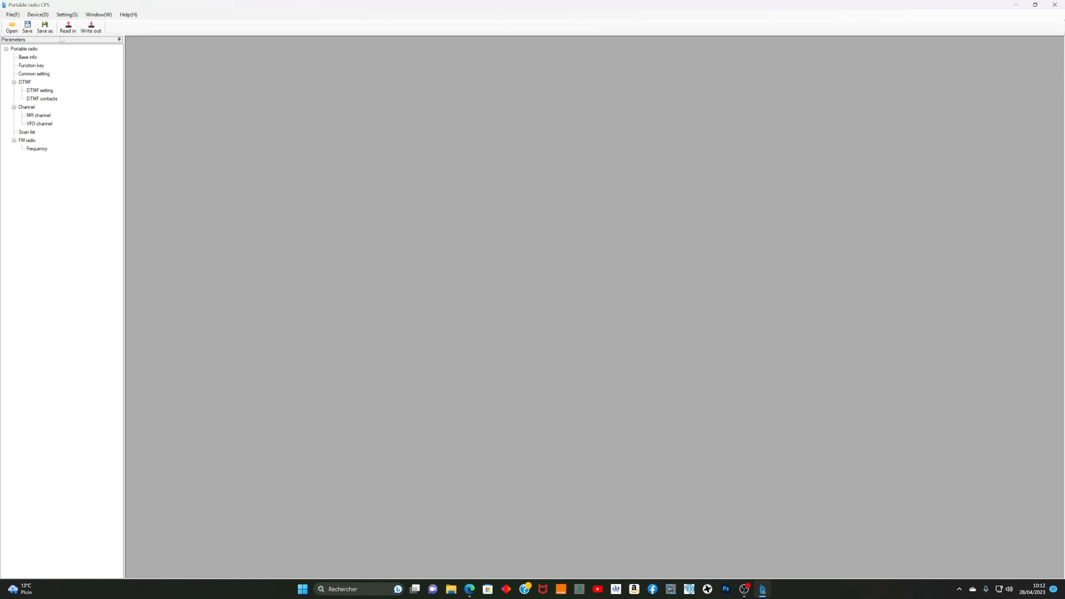
double_click(31, 58)
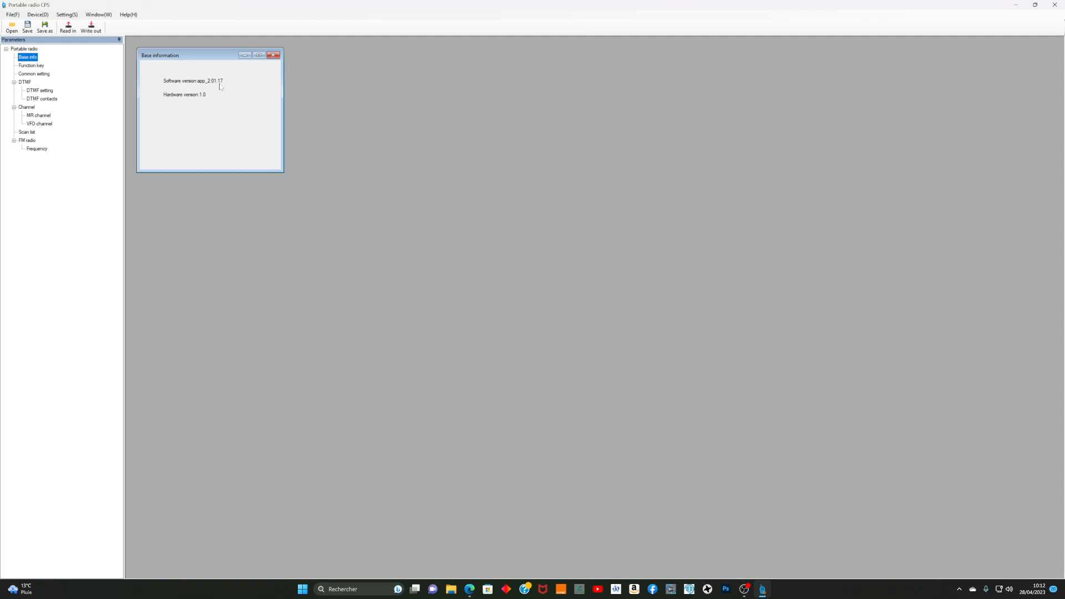
left_click(273, 55)
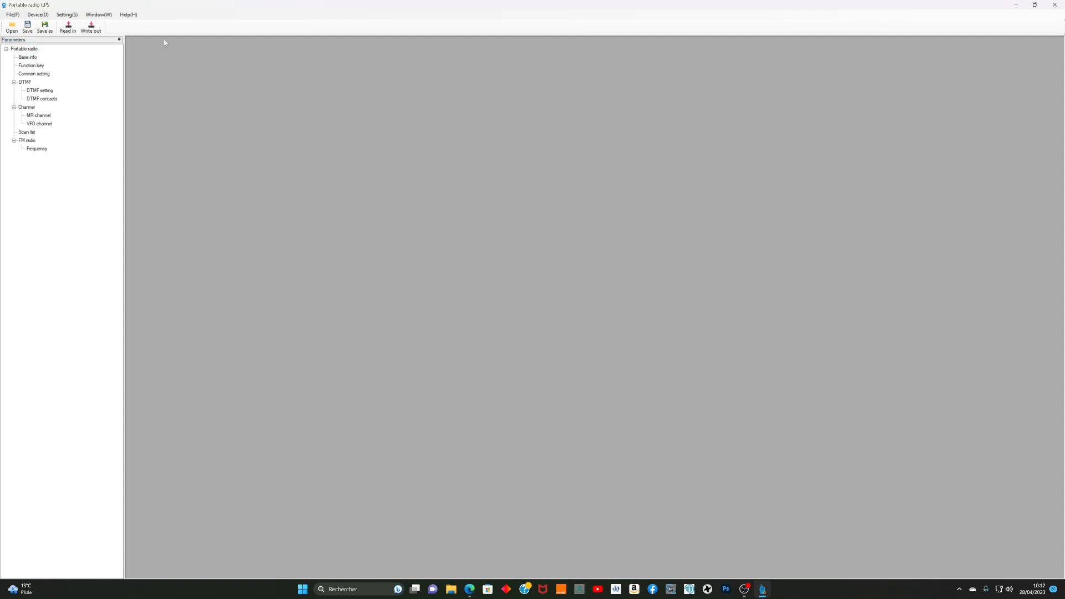
- Examine the programmable function key settings and the functions available for short and long presses of the side keys
left_click(34, 66)
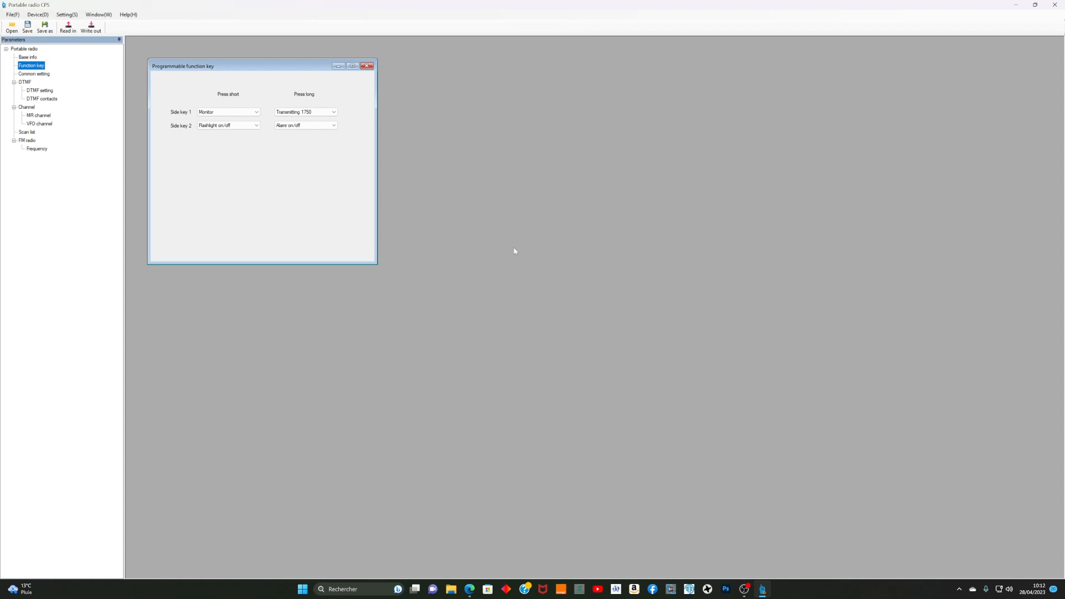
left_click(257, 113)
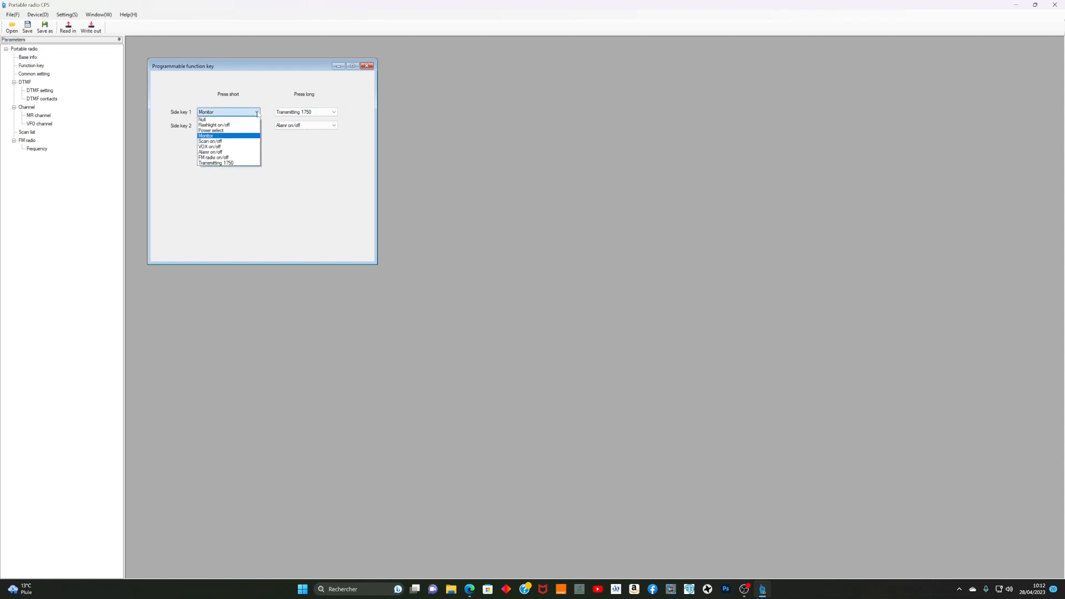
left_click(279, 179)
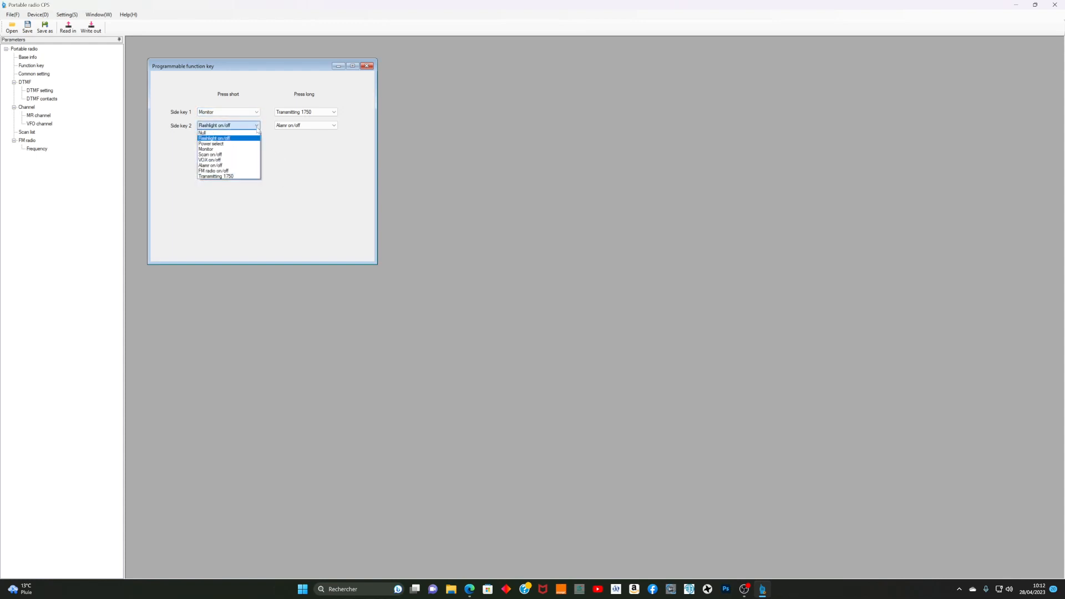
left_click(296, 184)
left_click(335, 126)
left_click(335, 127)
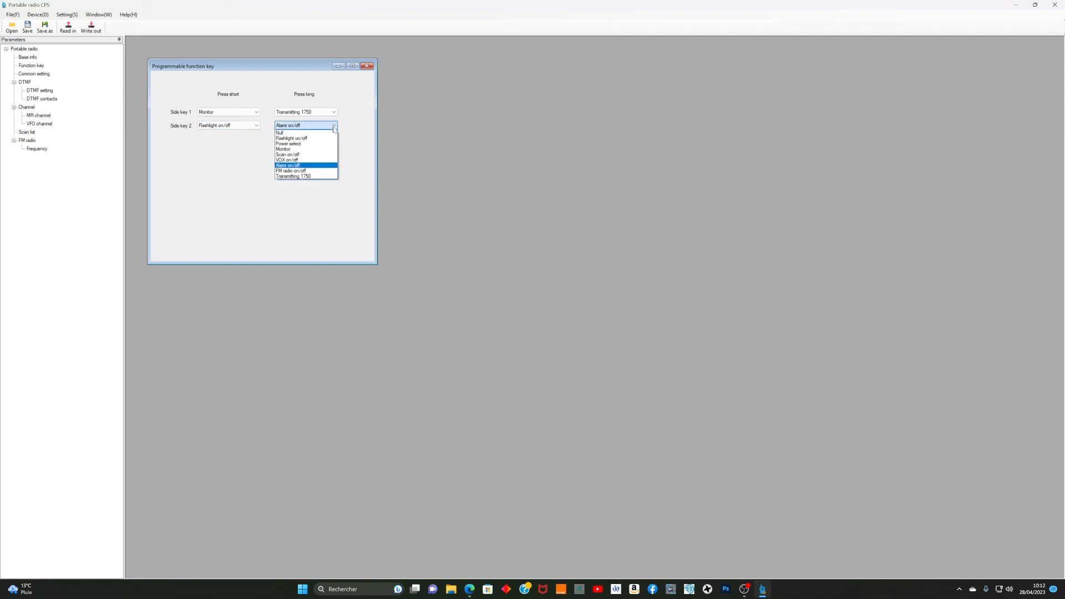
left_click(349, 118)
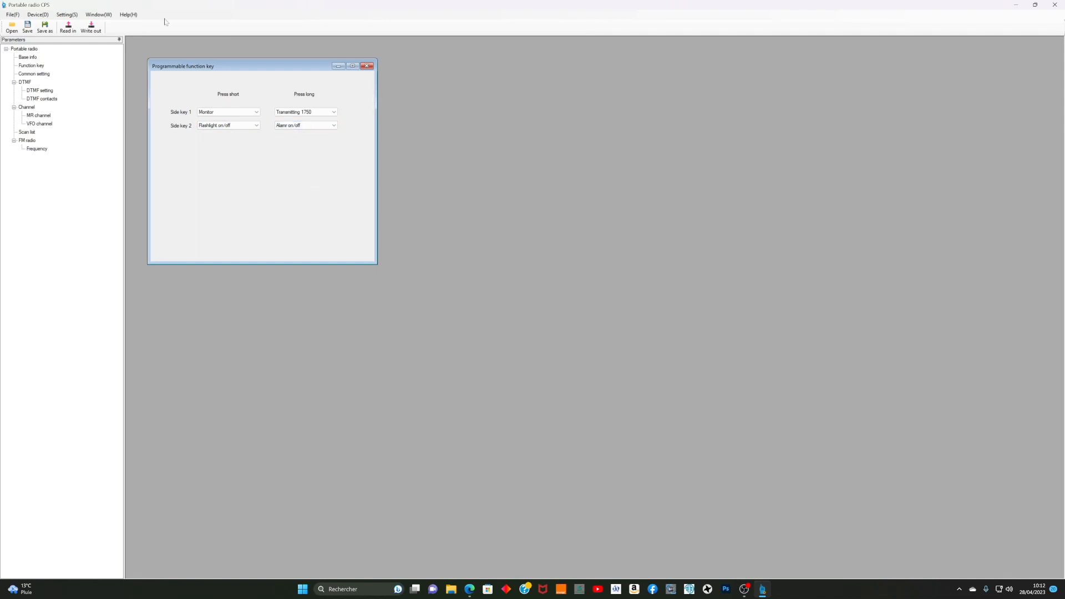
- Review the DTMF settings and the DTMF contacts list, and close all open parameter windows
double_click(37, 91)
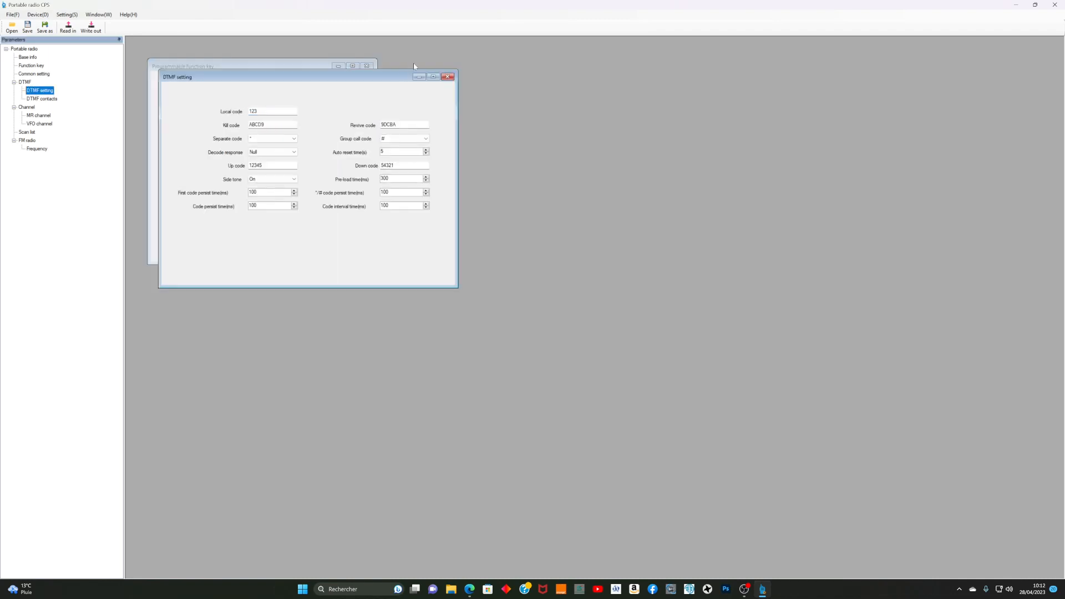
left_click(448, 76)
left_click(367, 66)
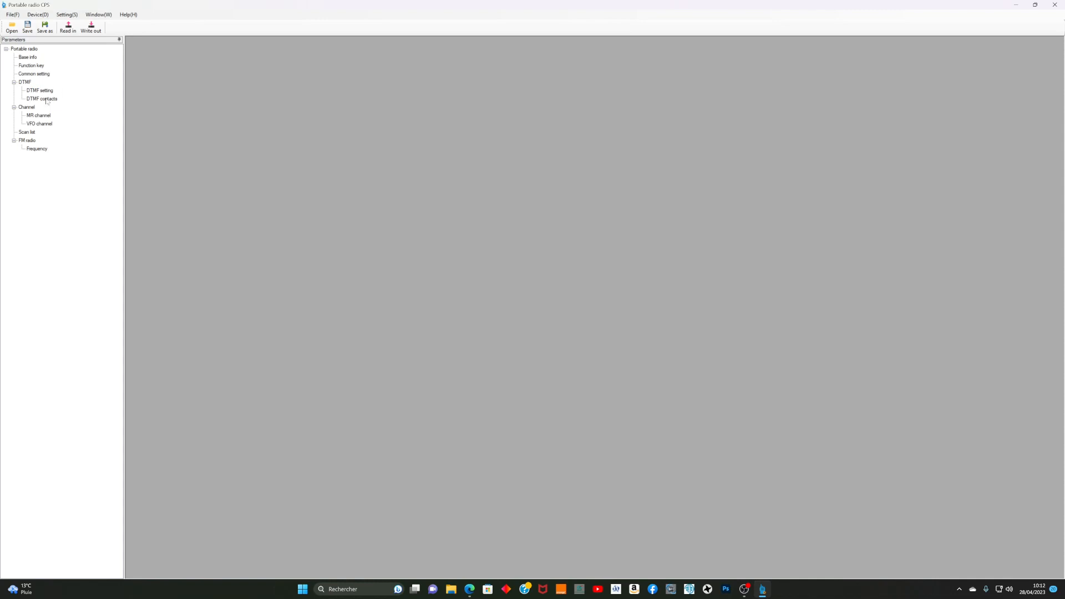
double_click(46, 99)
double_click(52, 91)
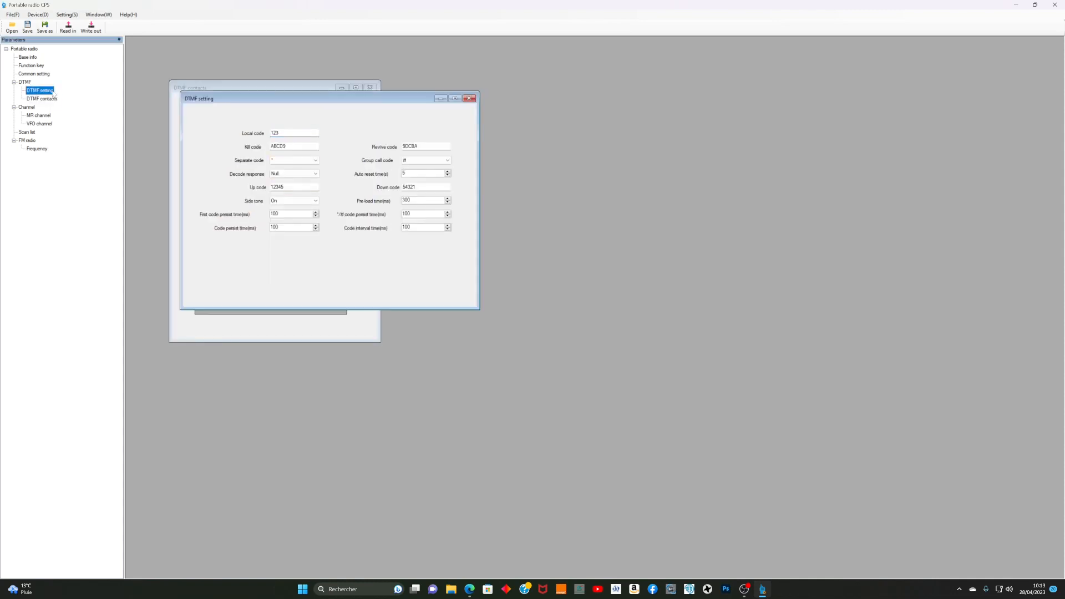
left_click(469, 99)
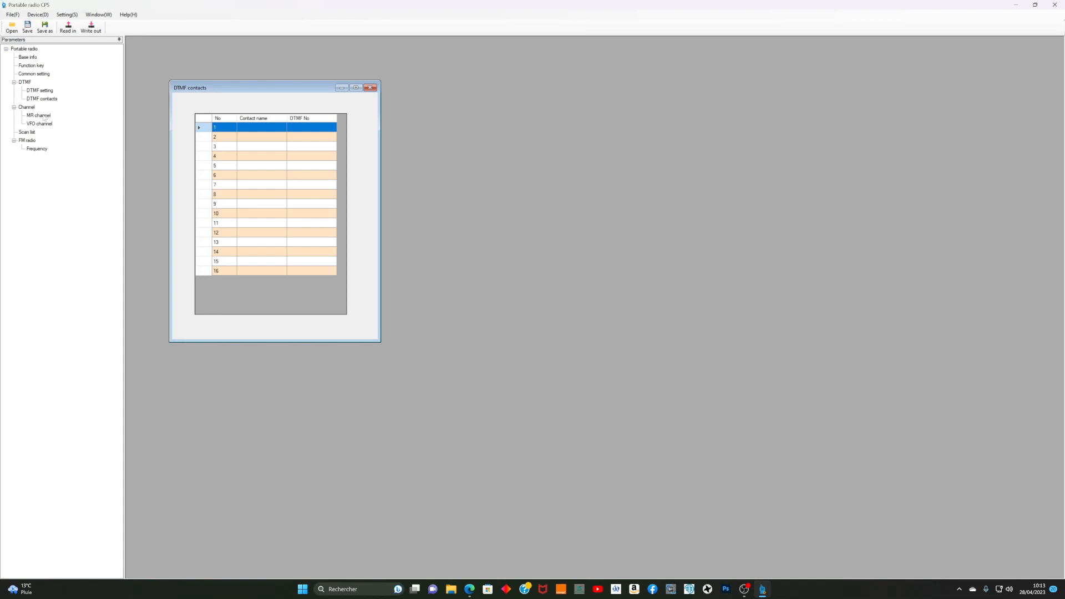
left_click(370, 87)
- Review the MR channel list and the common settings, including the power-on display mode options and logo strings
double_click(39, 115)
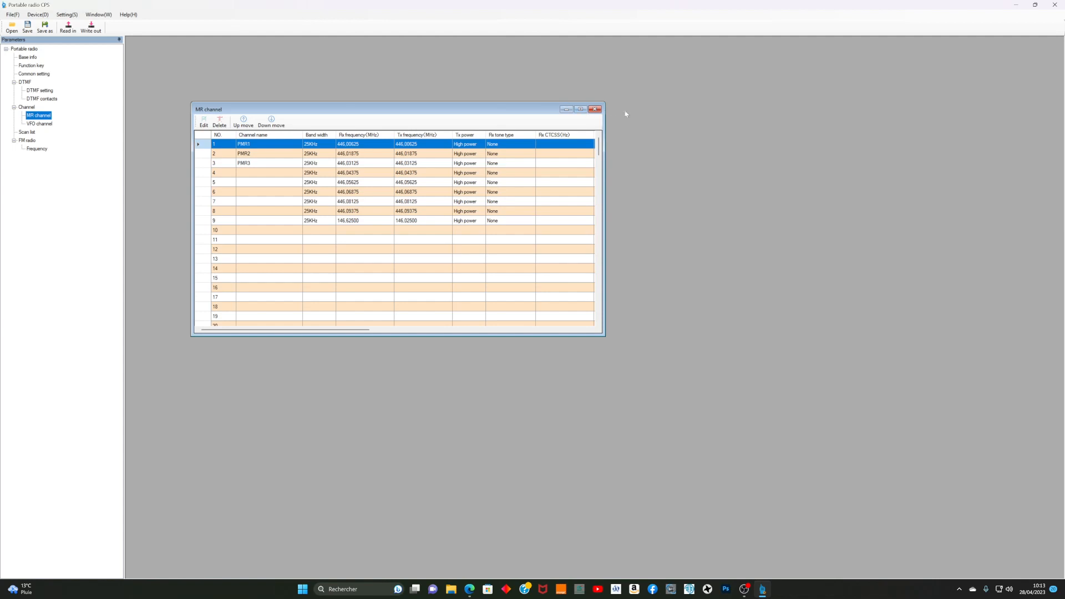
left_click(595, 109)
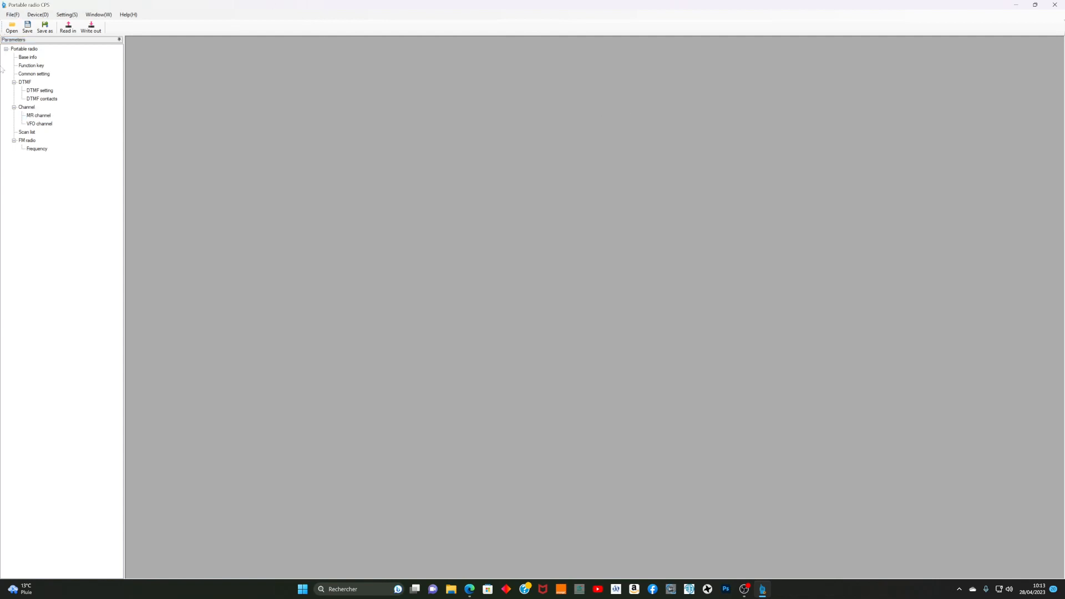
double_click(37, 74)
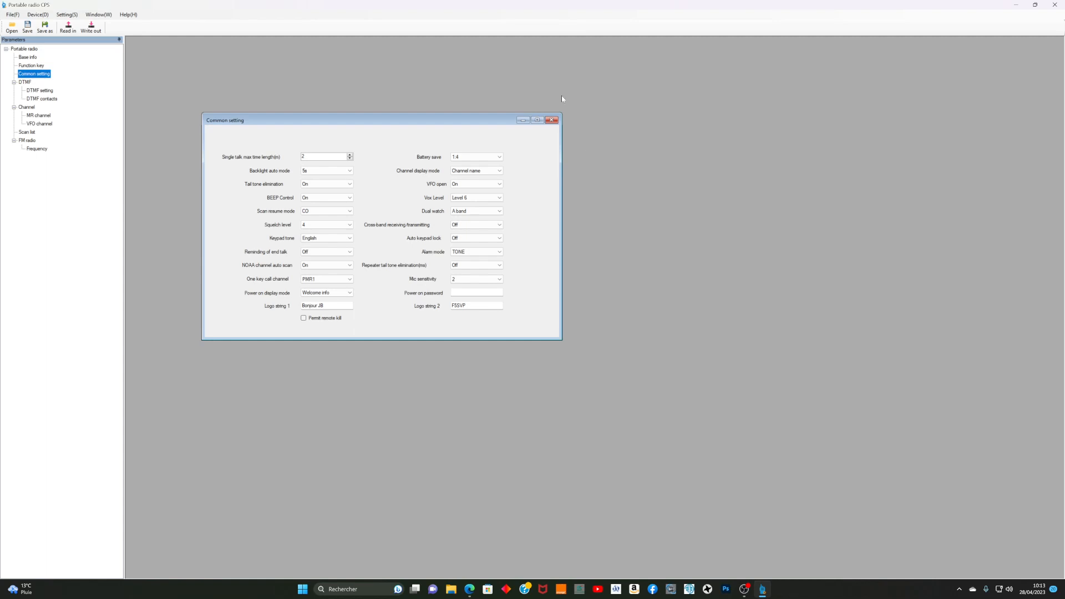
left_click(348, 294)
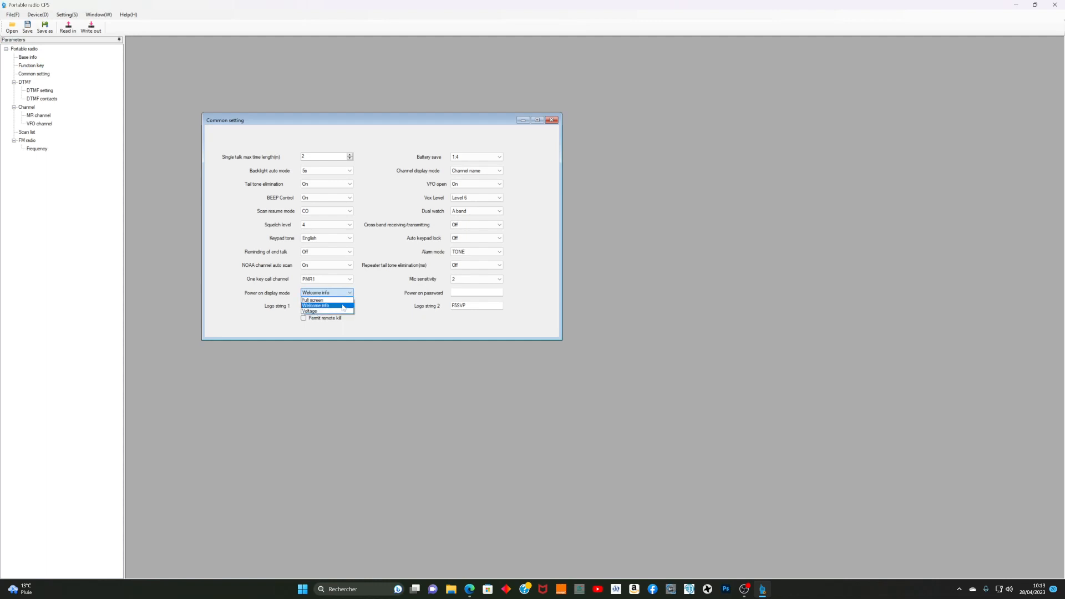
left_click(371, 327)
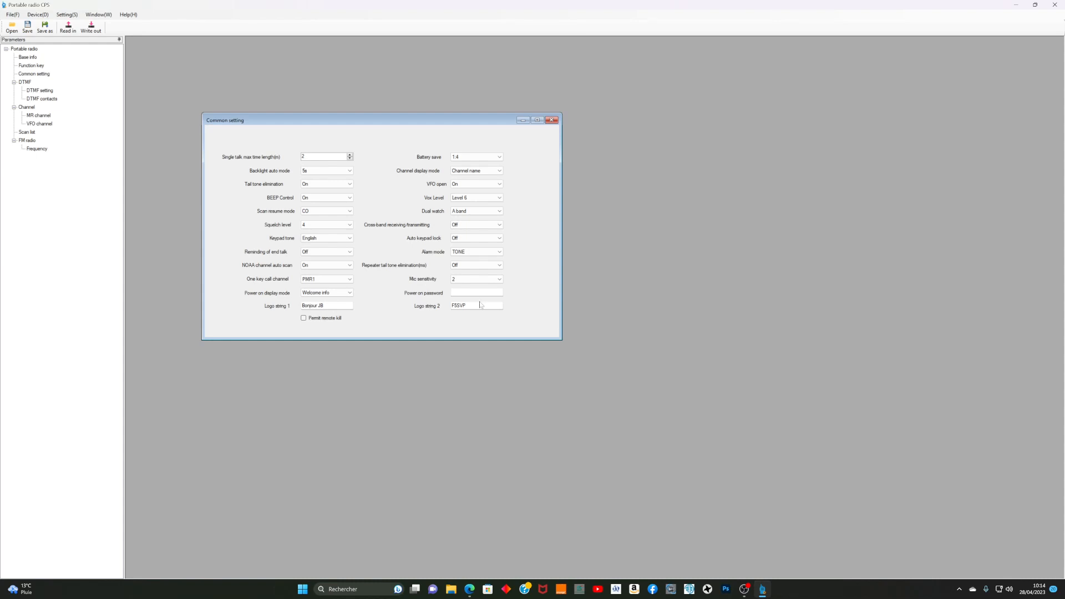
left_click(551, 120)
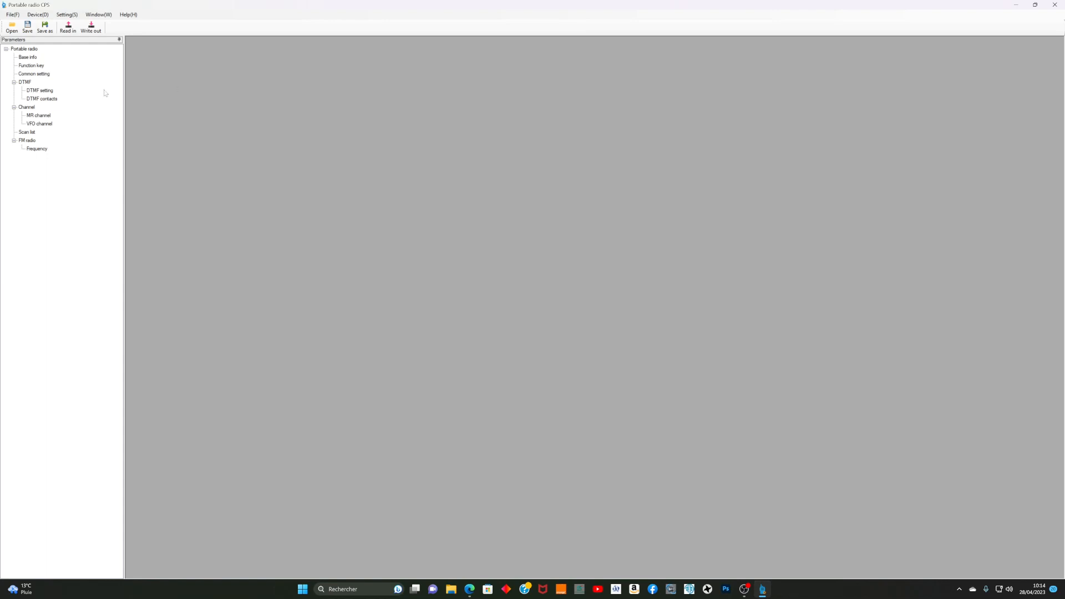
- Open the MR channel list and name channel 4 PMR4
double_click(39, 116)
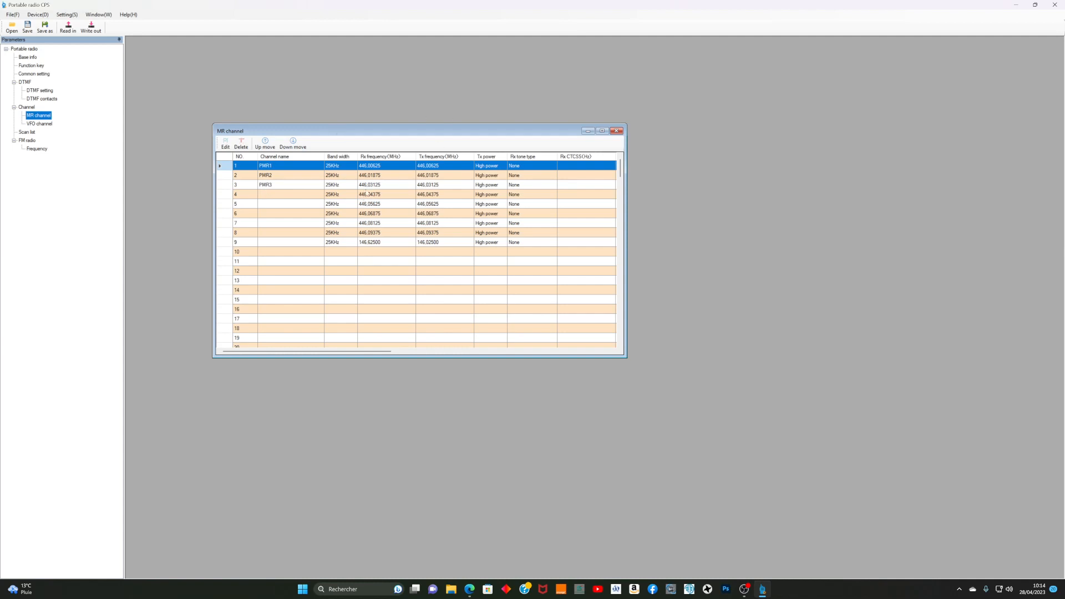
left_click(265, 198)
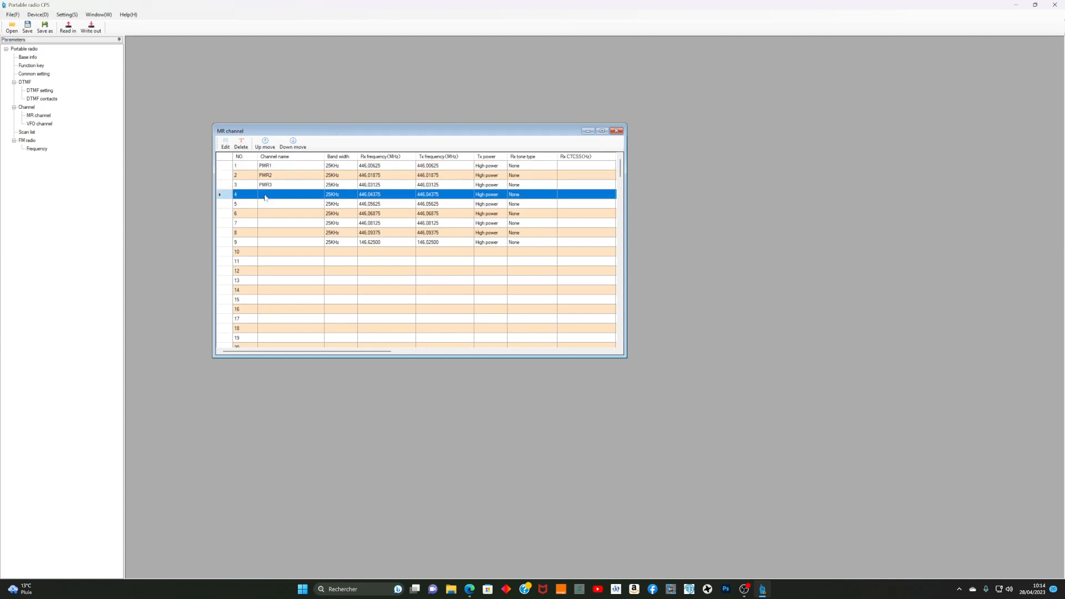
left_click(226, 147)
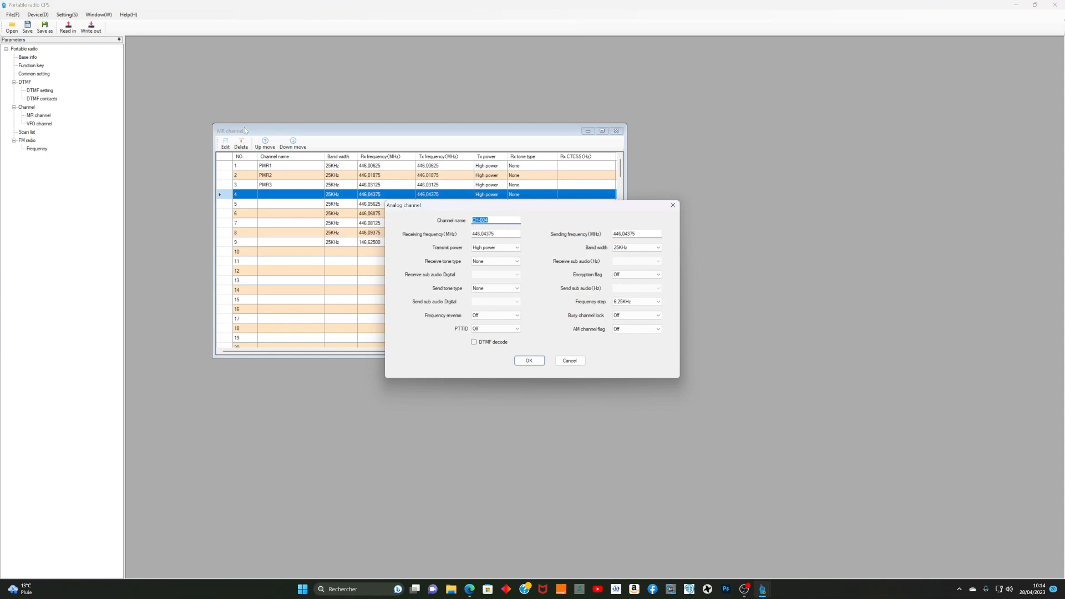
key("BackSpace")
type("PMR4")
left_click(529, 361)
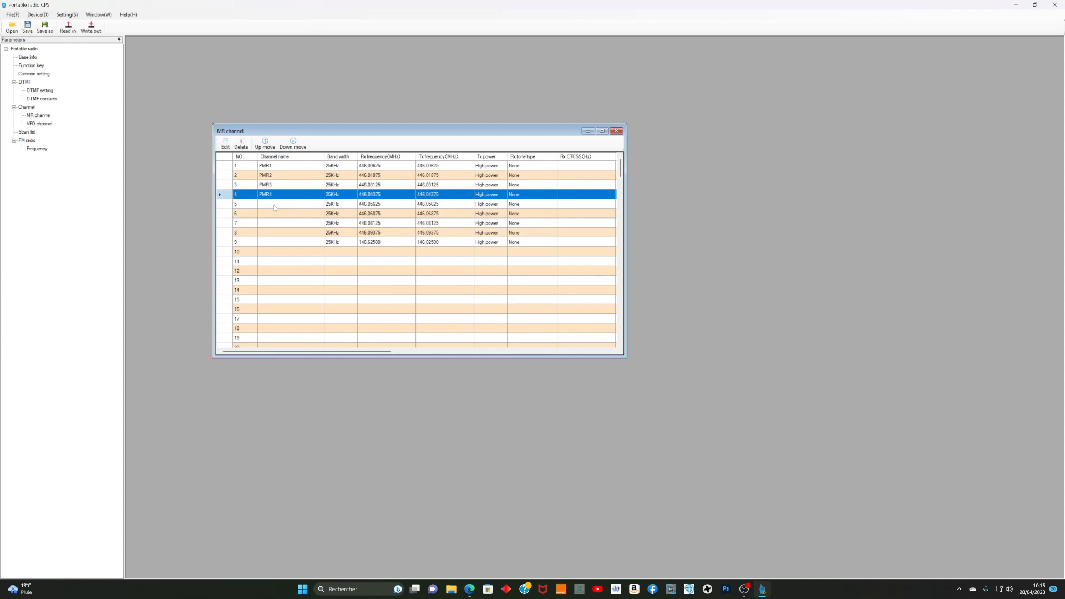
- Name MR channel 5 PMR5
left_click(273, 207)
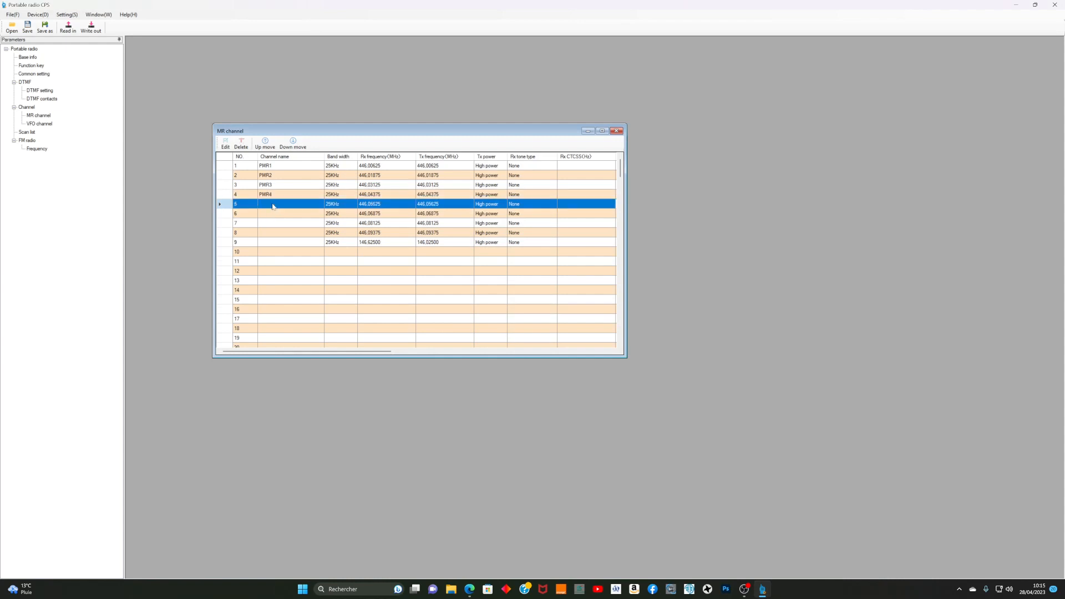
left_click(225, 143)
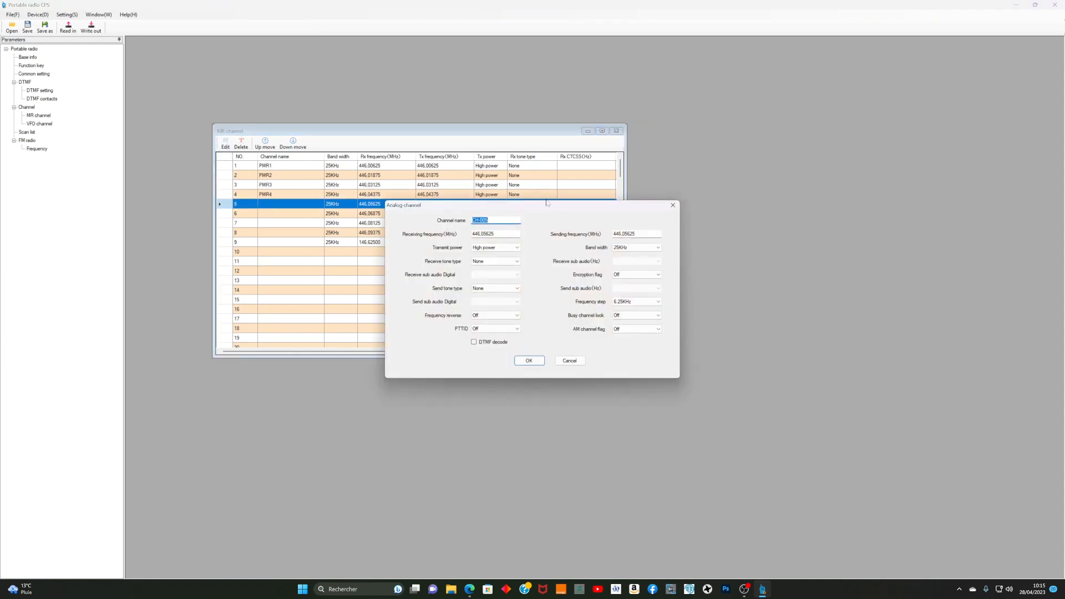
type("PM")
left_click(528, 361)
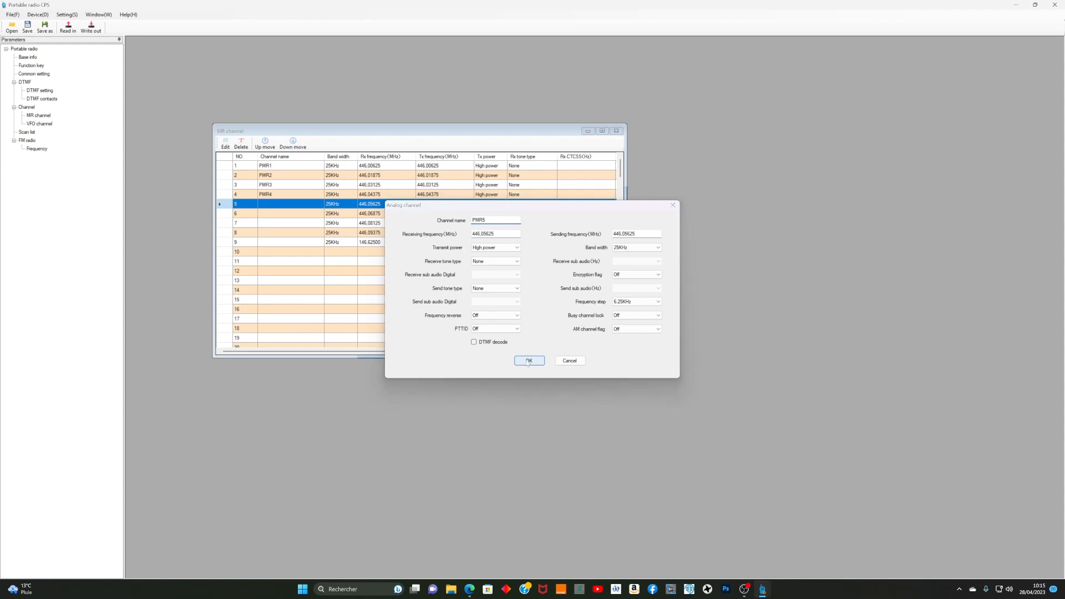
- Name MR channel 6 PMR6
left_click(287, 213)
left_click(226, 146)
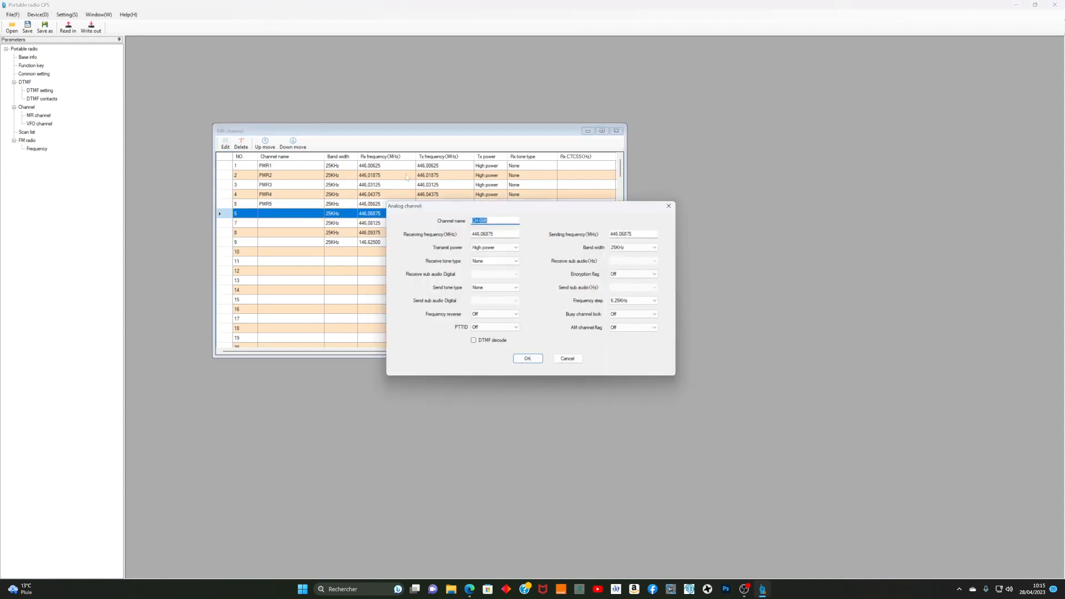
key("BackSpace")
type("PMR6")
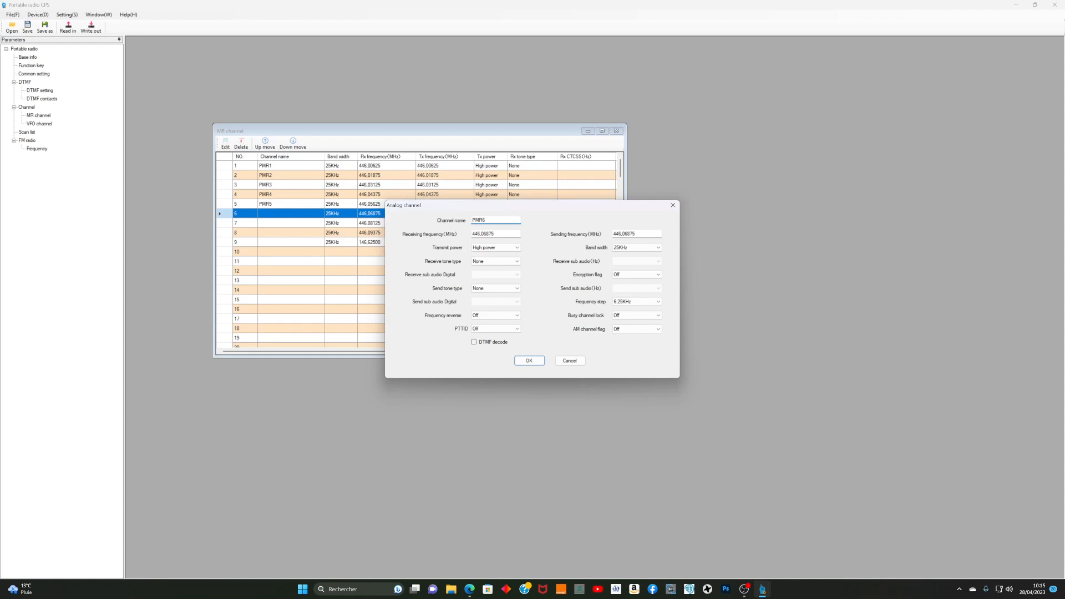
left_click(528, 361)
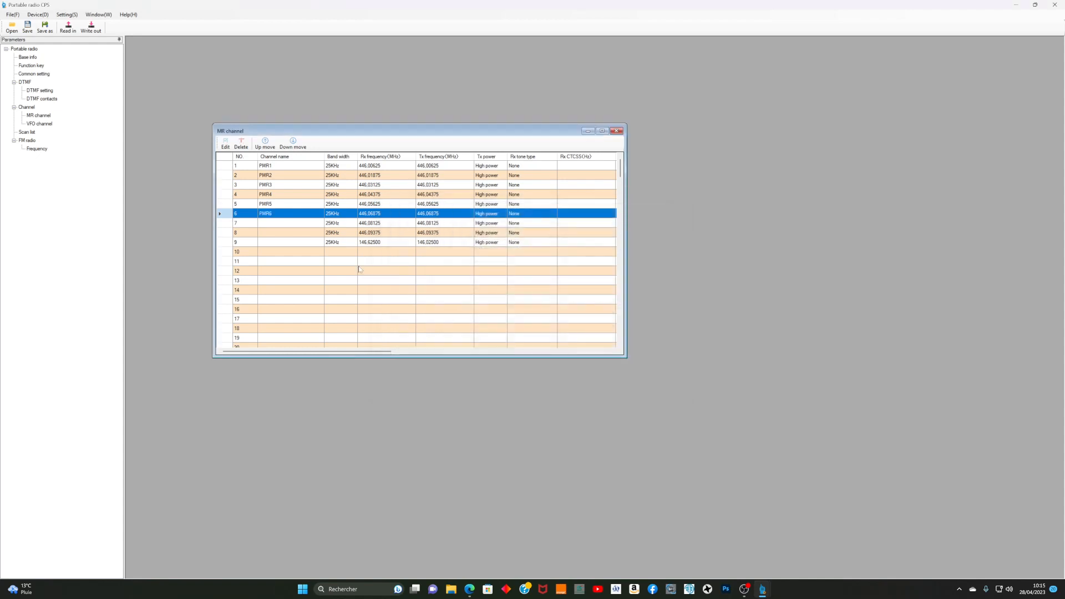
- Name MR channel 7 PMR7
left_click(279, 220)
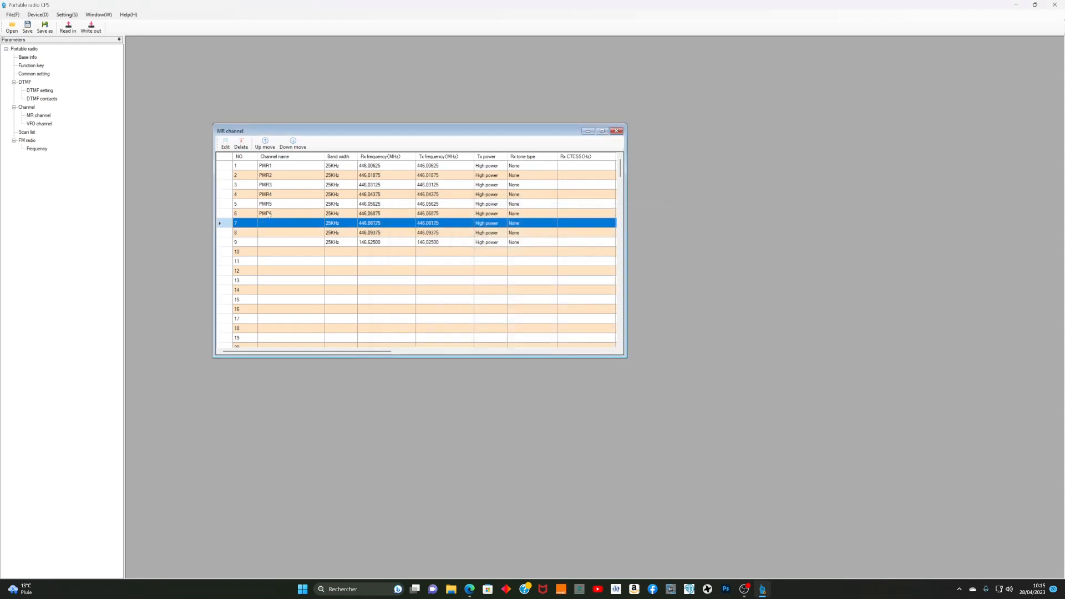
left_click(225, 144)
type("PMR7")
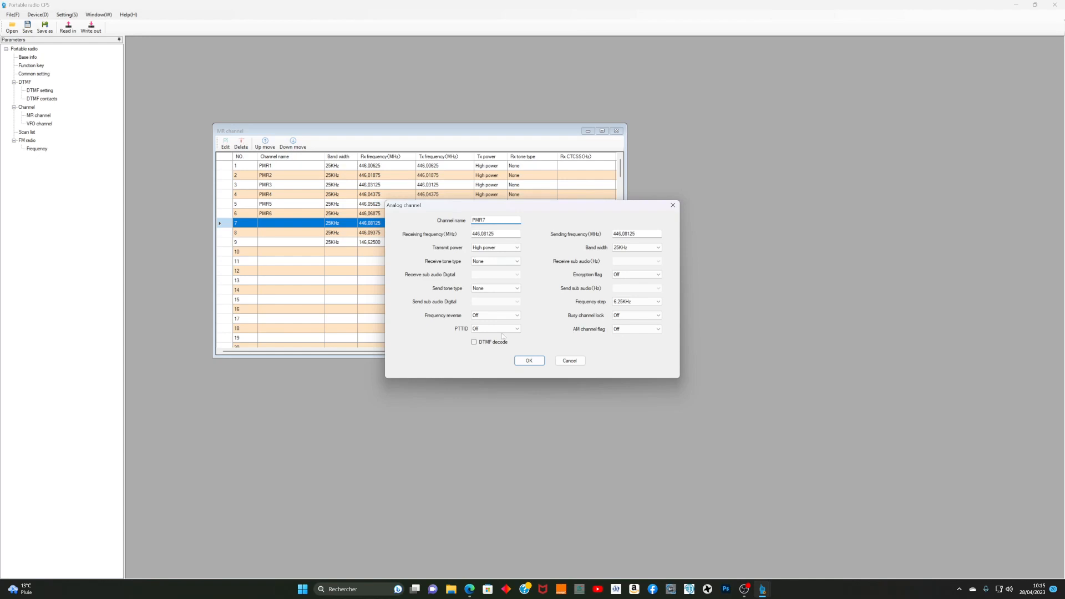
left_click(529, 360)
- Name MR channel 8 PMR8
left_click(262, 235)
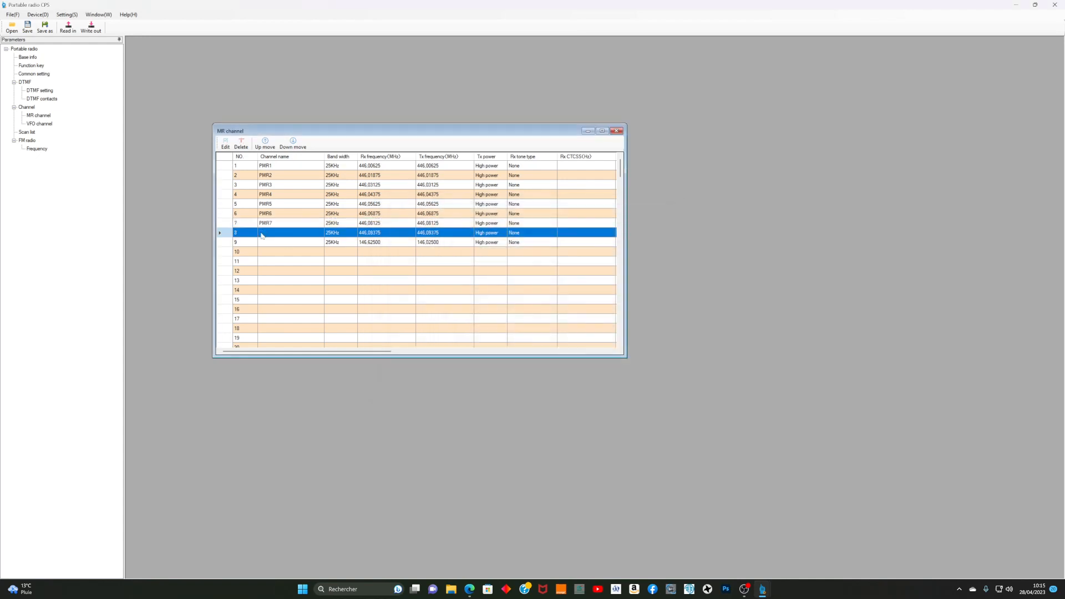
left_click(222, 145)
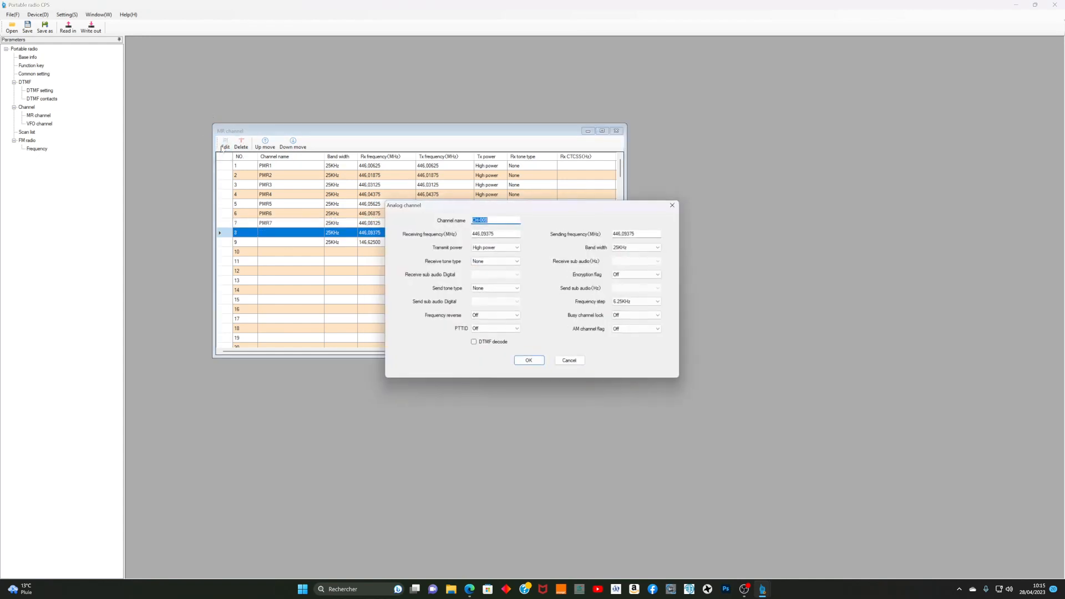
type("PMR8")
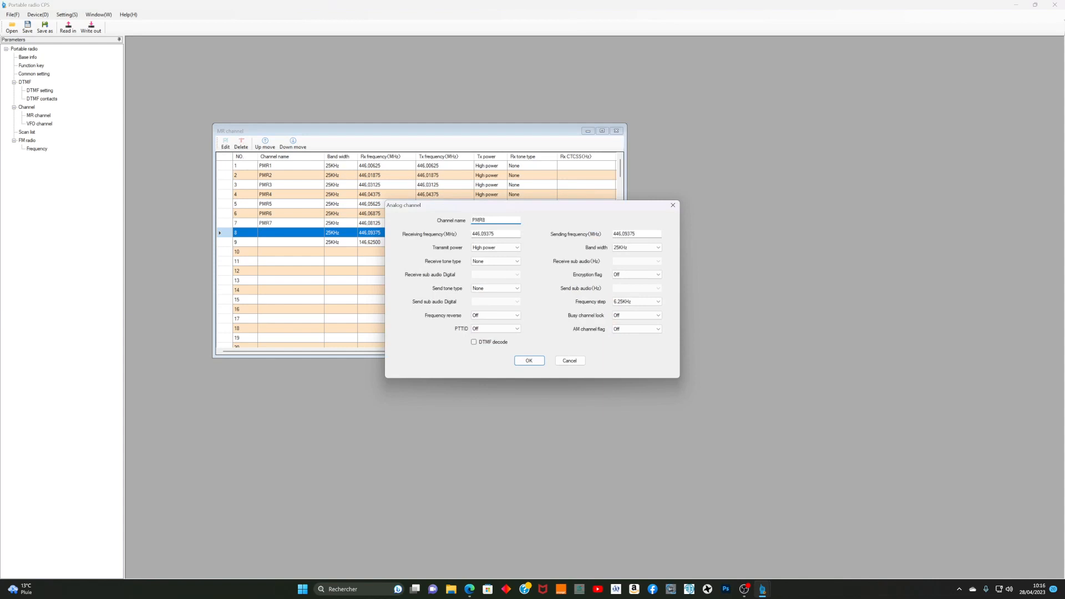
left_click(527, 361)
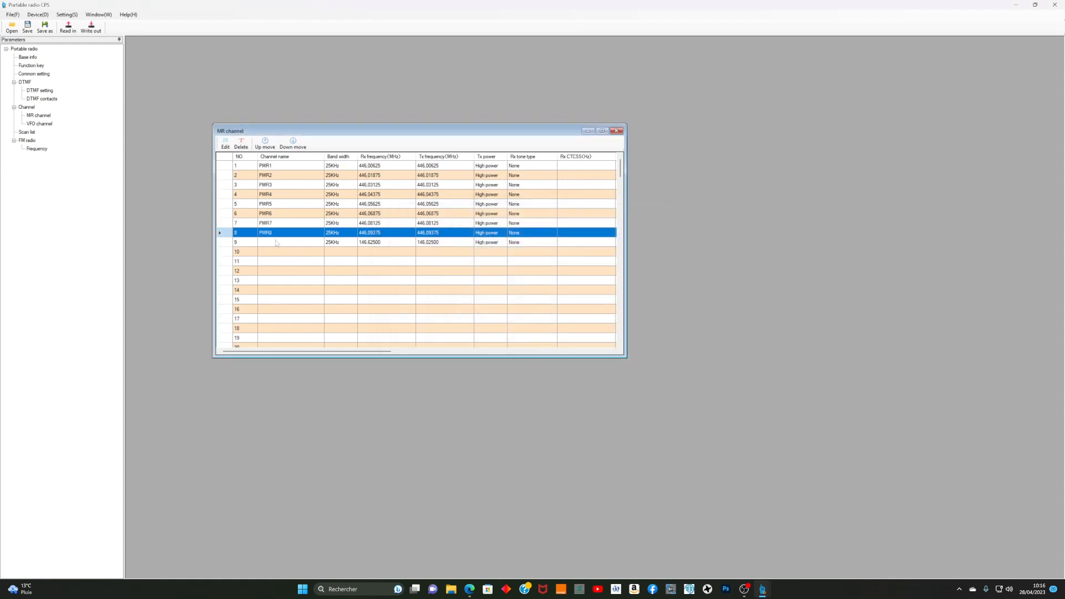
- Name MR channel 9 Relais PB, then reopen its parameters for a check and close them without changes
left_click(277, 242)
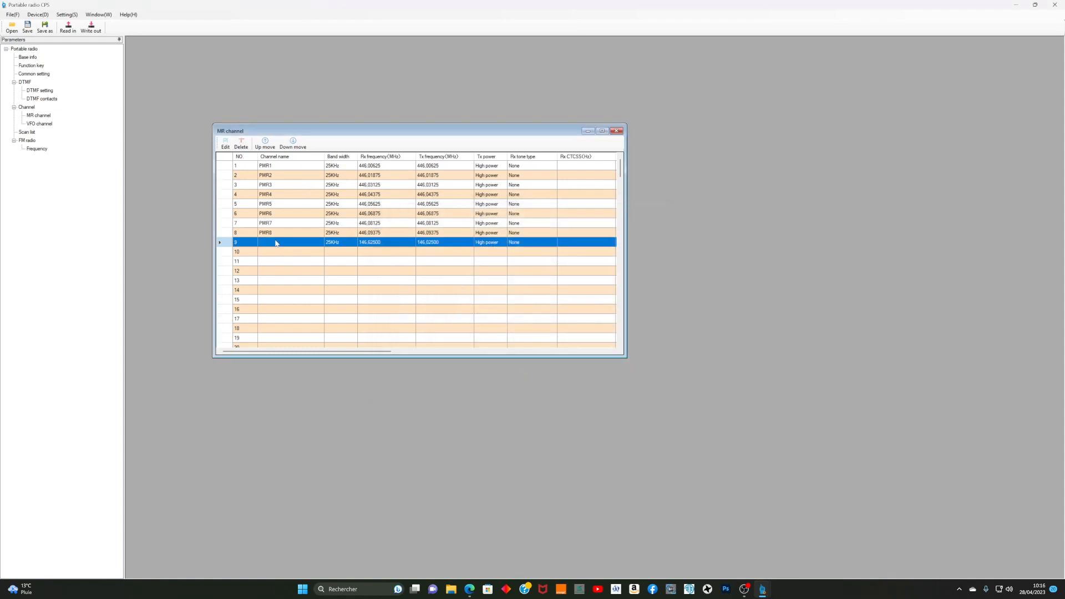
left_click(225, 147)
key("BackSpace")
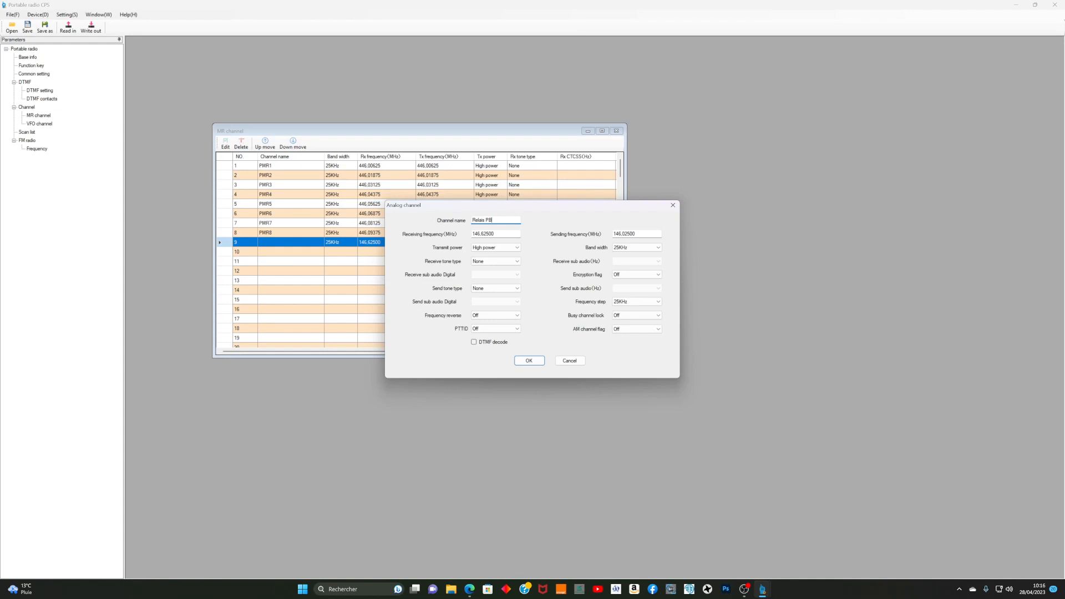
type("V")
key("BackSpace")
key("Delete")
type("P")
left_click(529, 361)
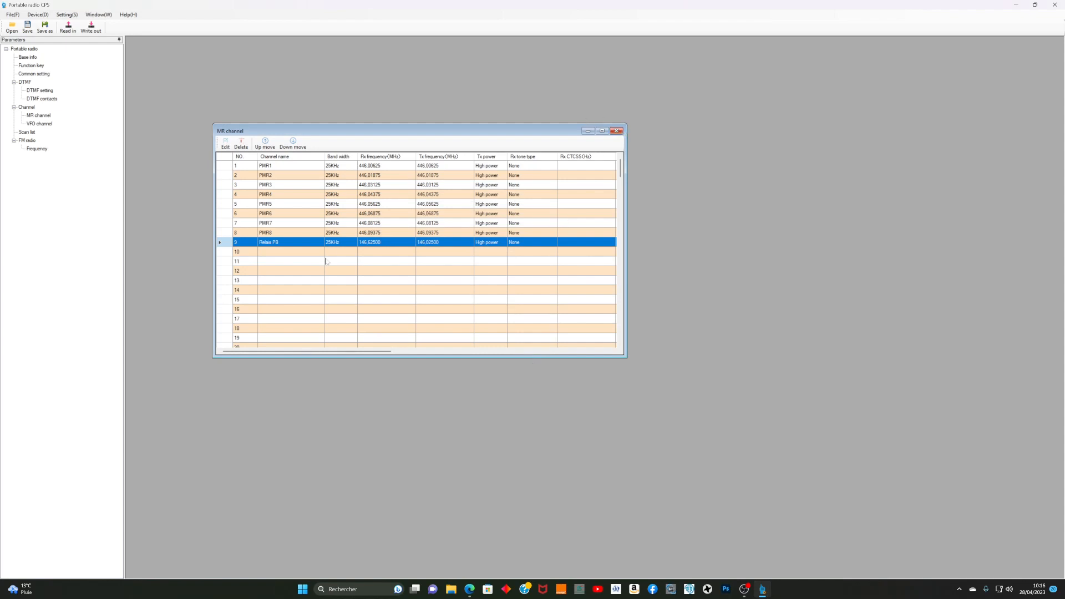
left_click(224, 144)
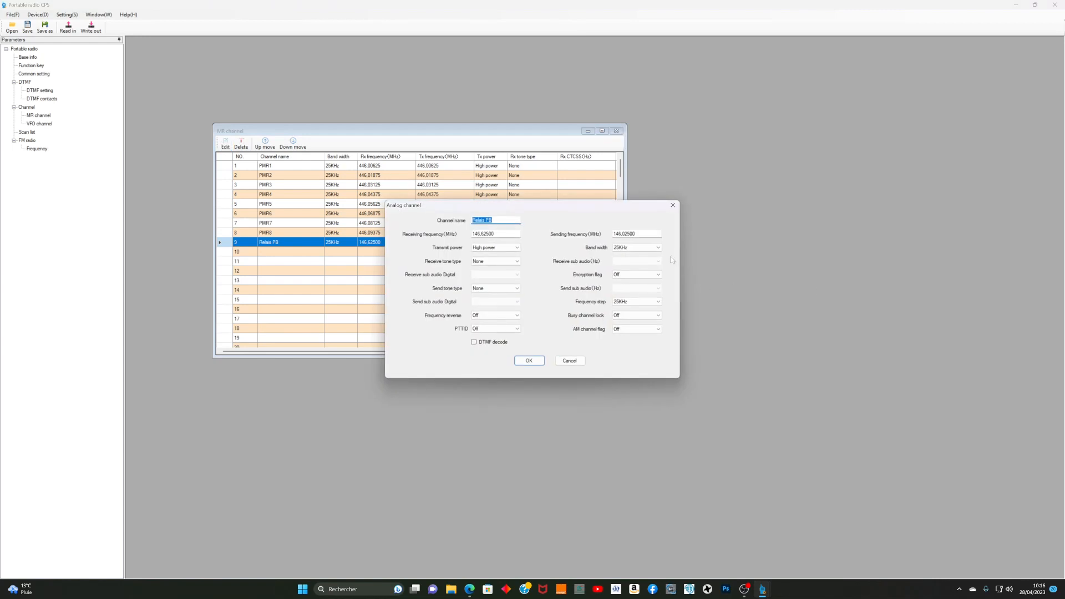
left_click(674, 207)
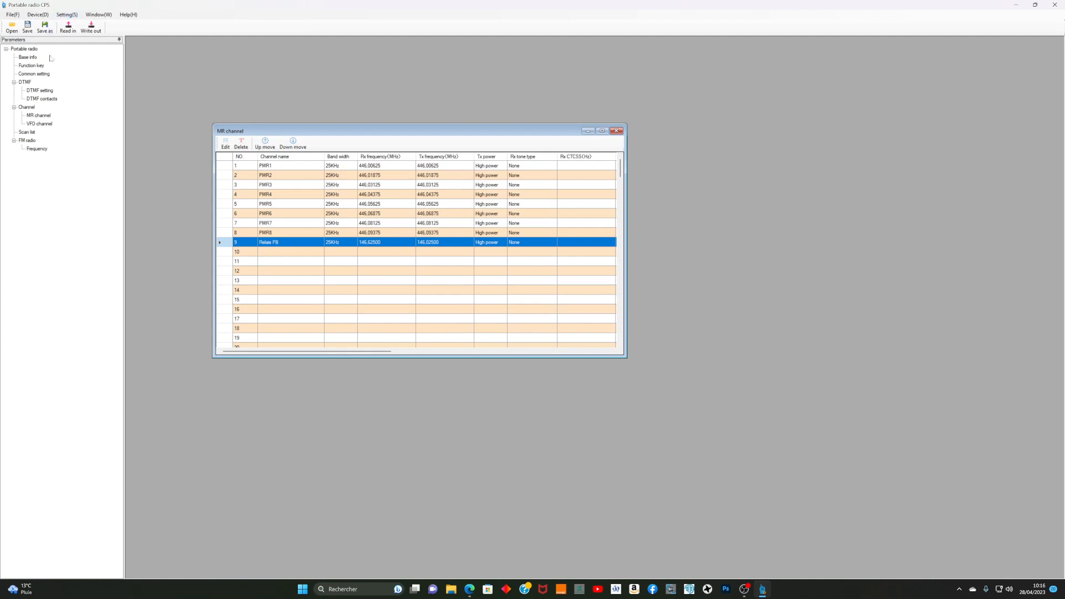
- In the common settings, review the one key call channel choices and select Channel name as the channel display mode
left_click(34, 73)
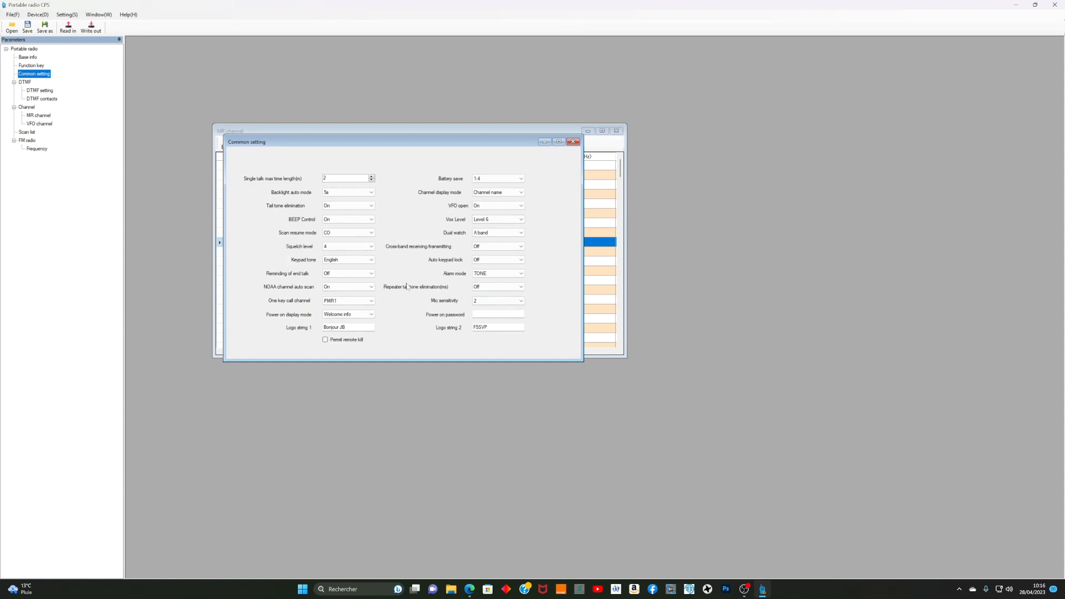
left_click(371, 305)
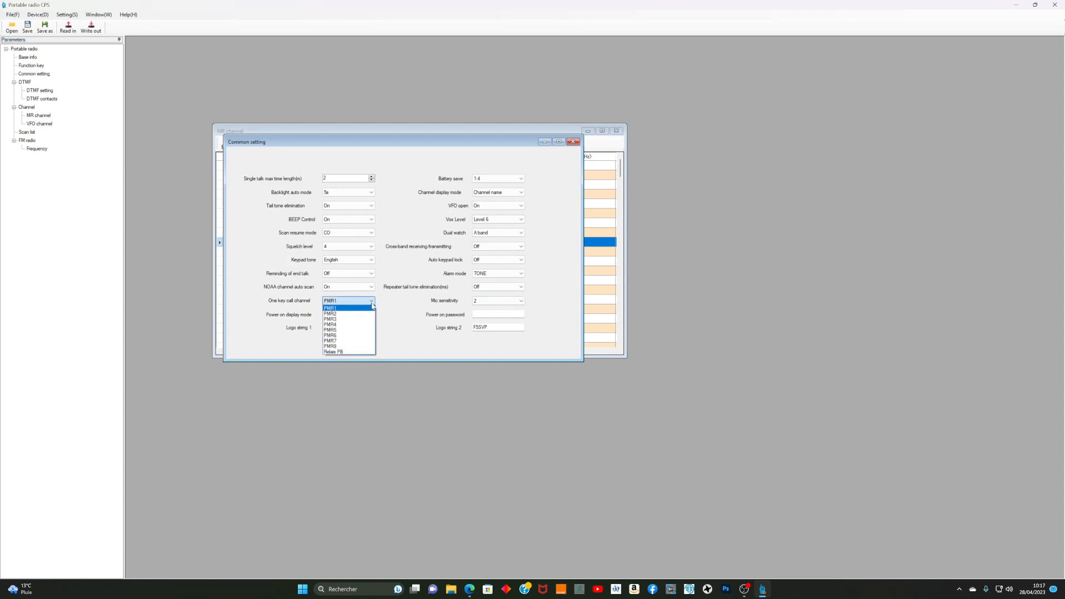
left_click(371, 304)
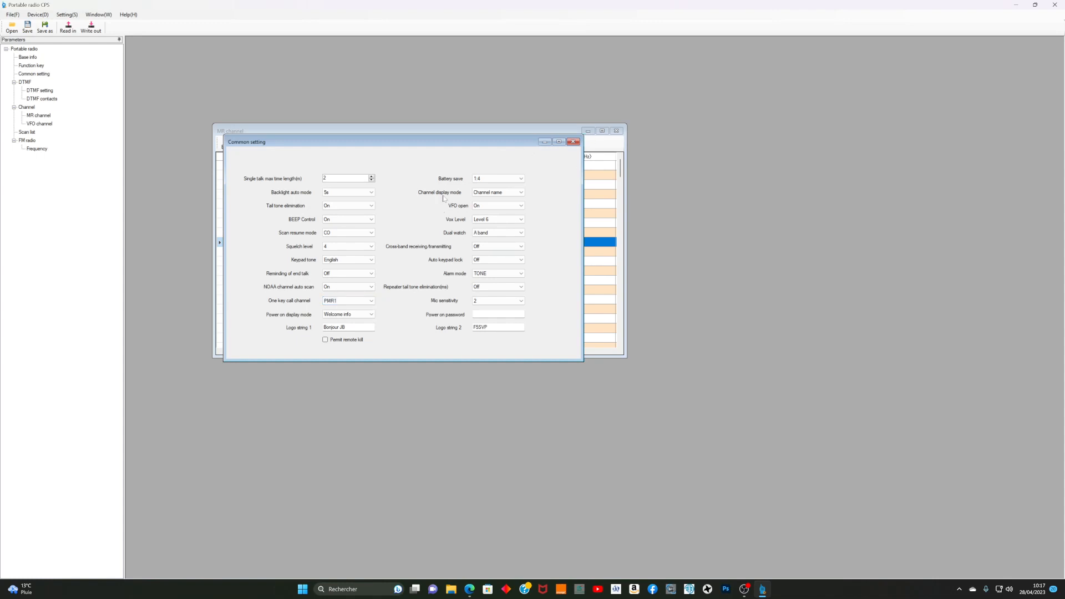
left_click(521, 195)
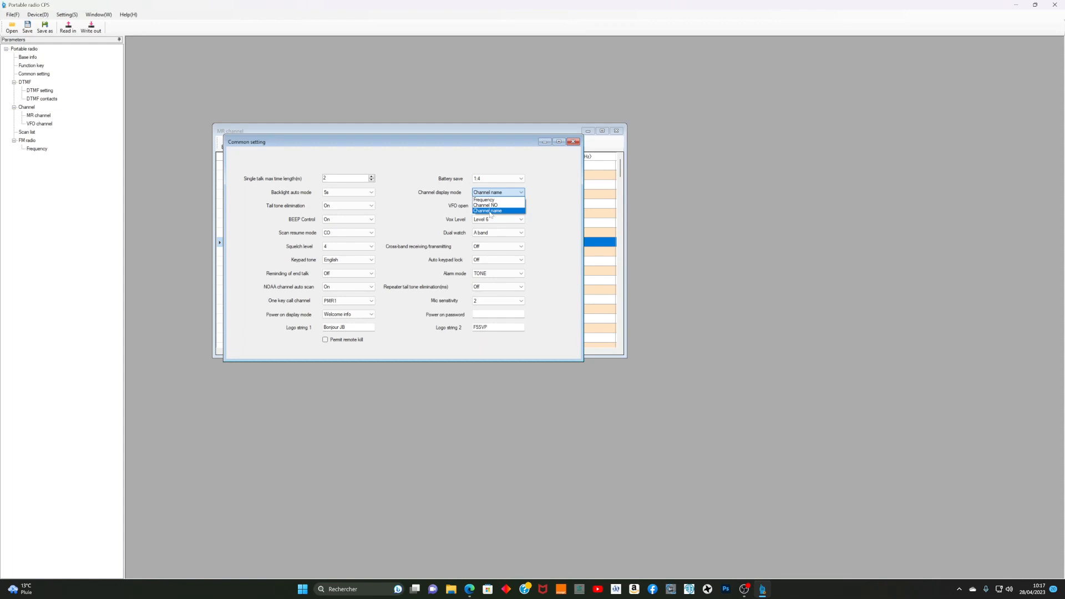
left_click(498, 211)
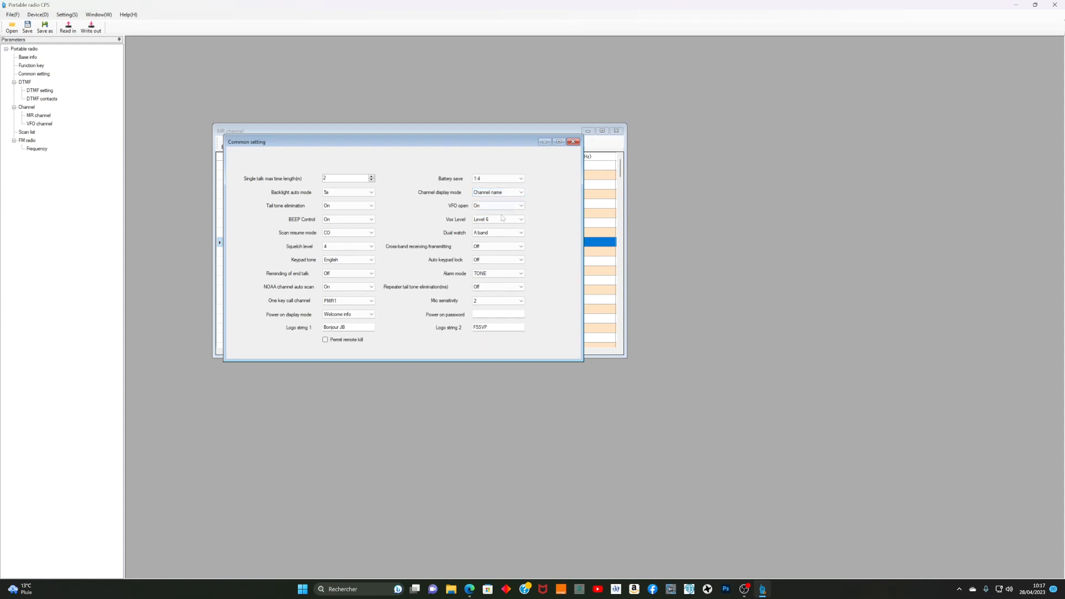
left_click(573, 141)
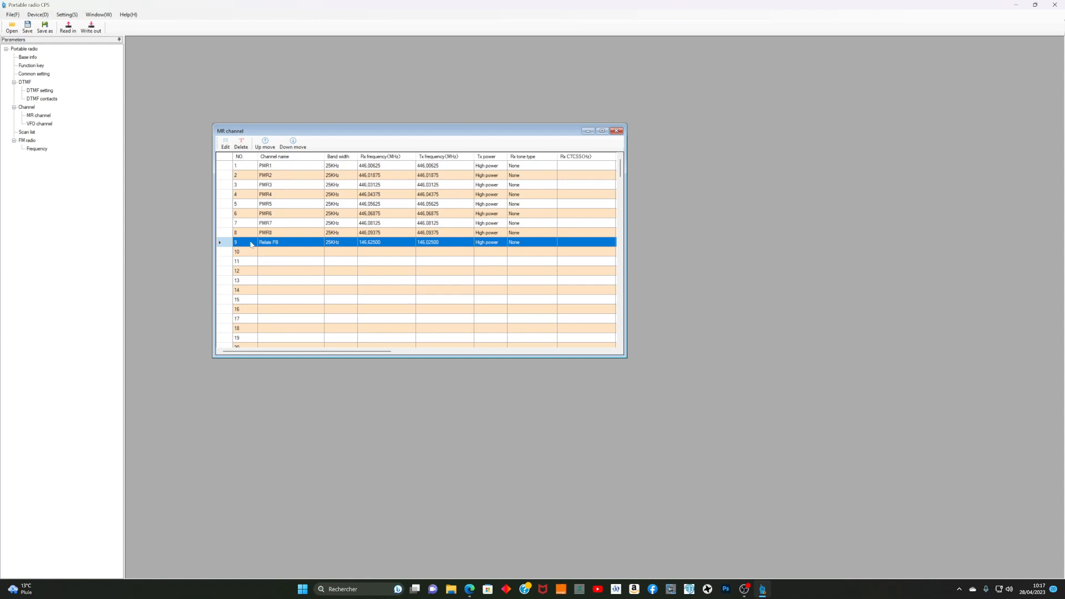
- Review the VFO channel list and close it
left_click(44, 124)
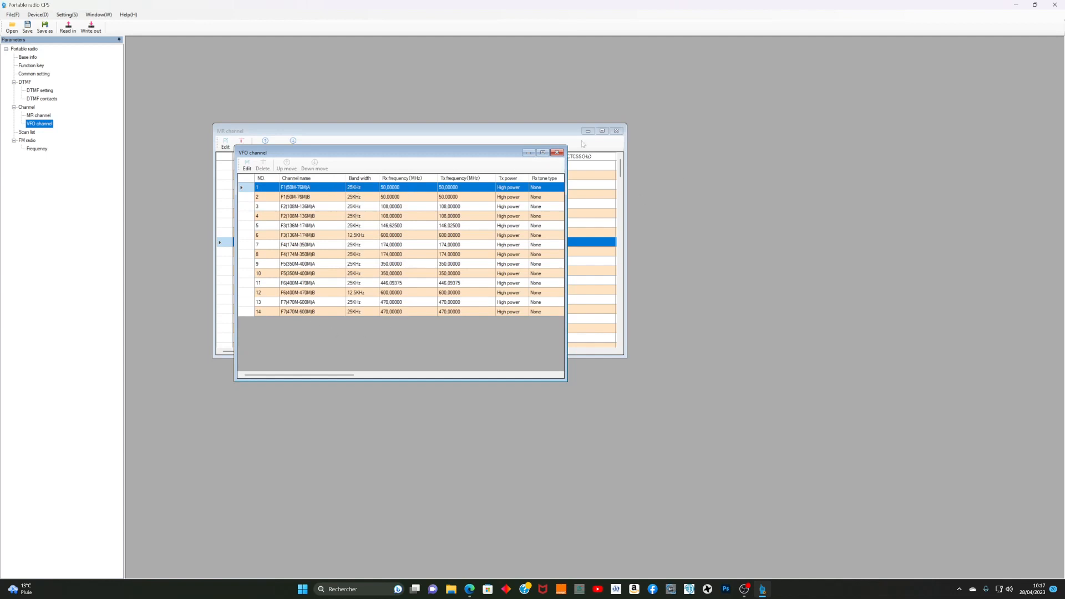
left_click(557, 153)
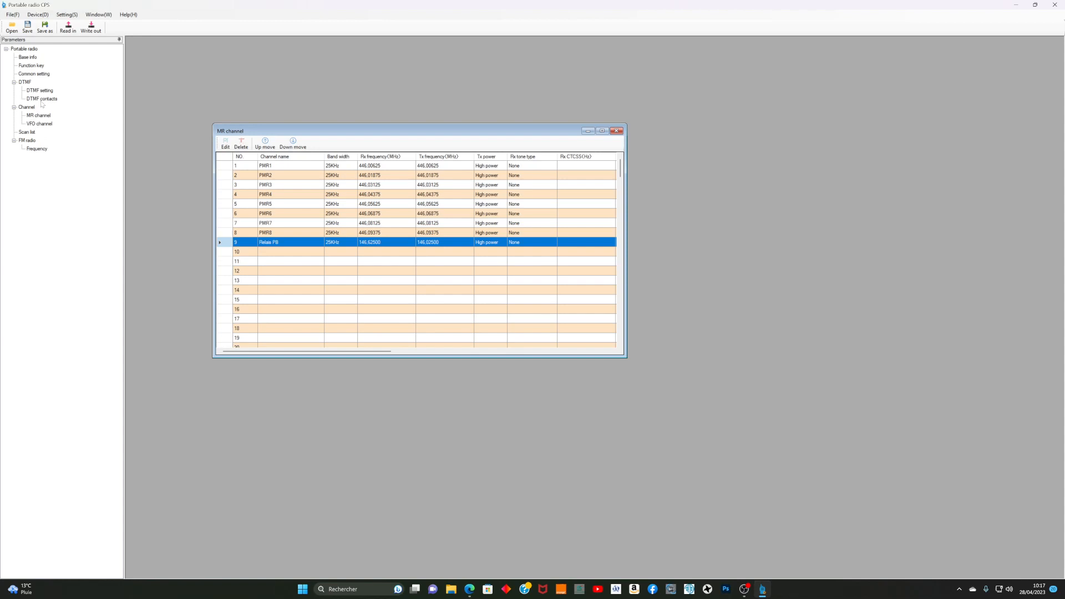
- Edit Scan list 1 and transfer Relais PB from the Member list to the Used list
left_click(25, 133)
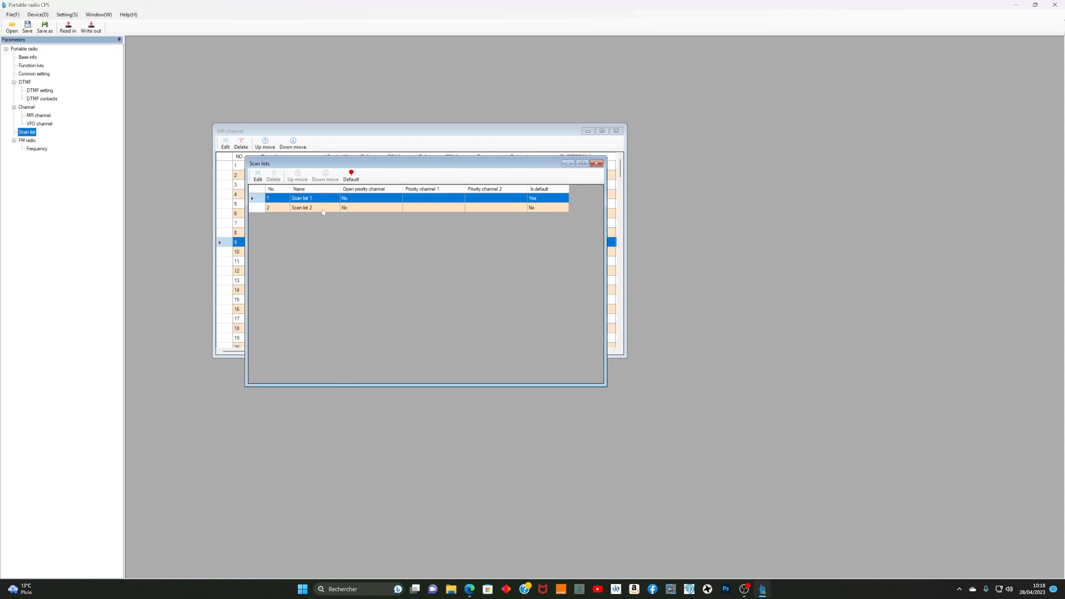
left_click(259, 176)
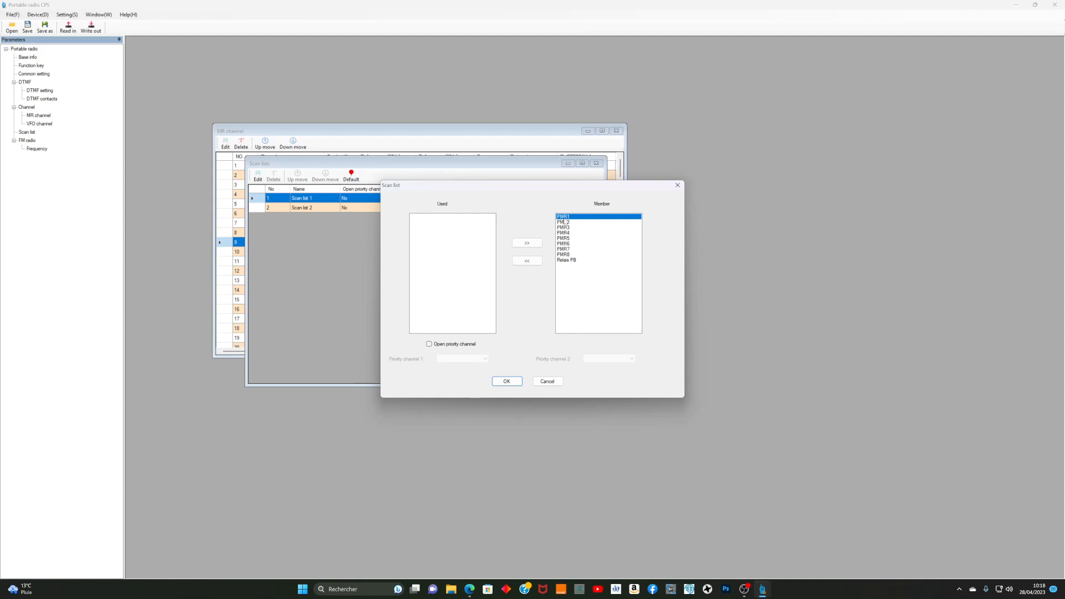
left_click(571, 261)
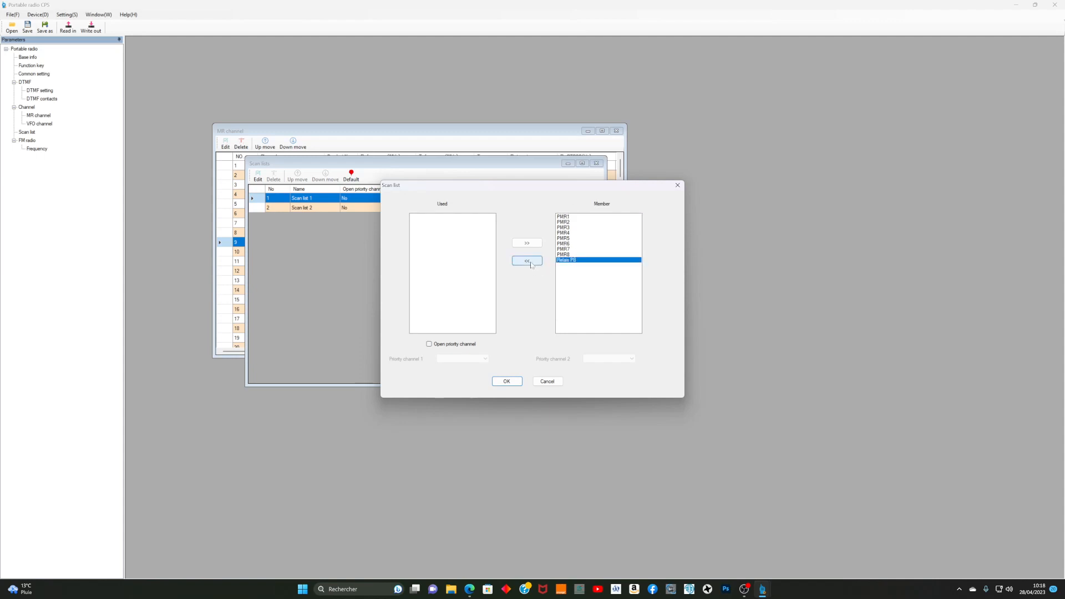
left_click(530, 262)
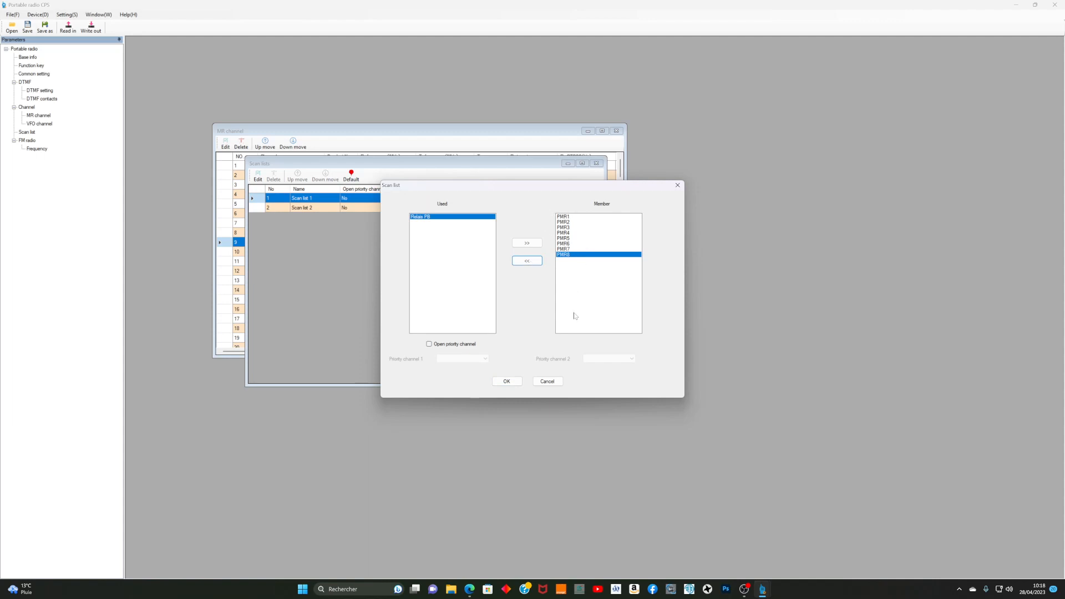
- Enable priority channels for Scan list 1, with PMR1 as priority channel 1 and PMR8 as priority channel 2, and apply the settings
left_click(429, 344)
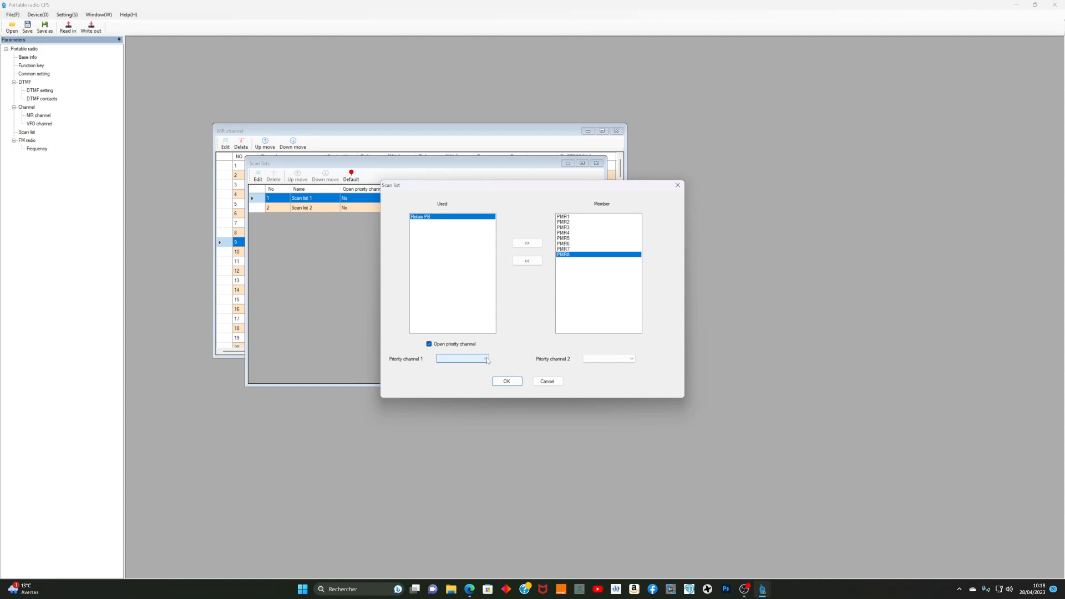
left_click(487, 359)
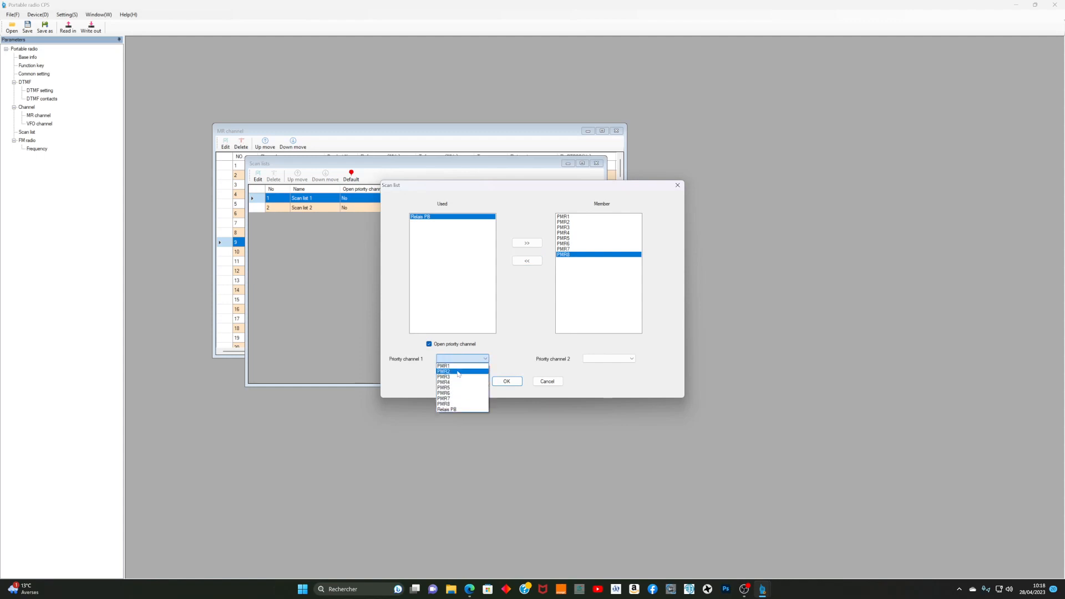
left_click(457, 367)
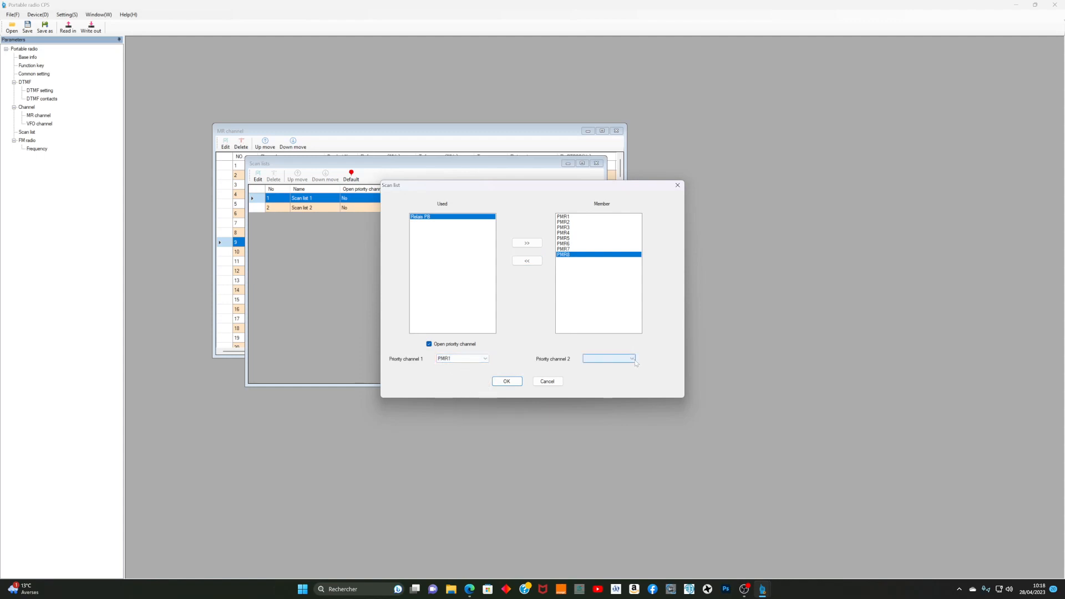
left_click(631, 358)
left_click(598, 404)
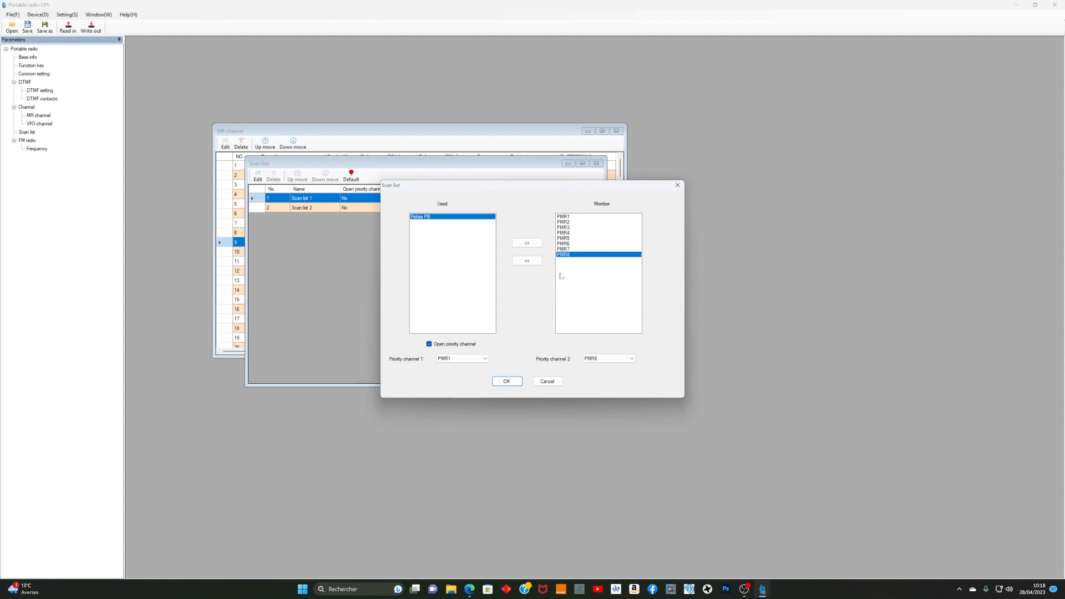
left_click(507, 382)
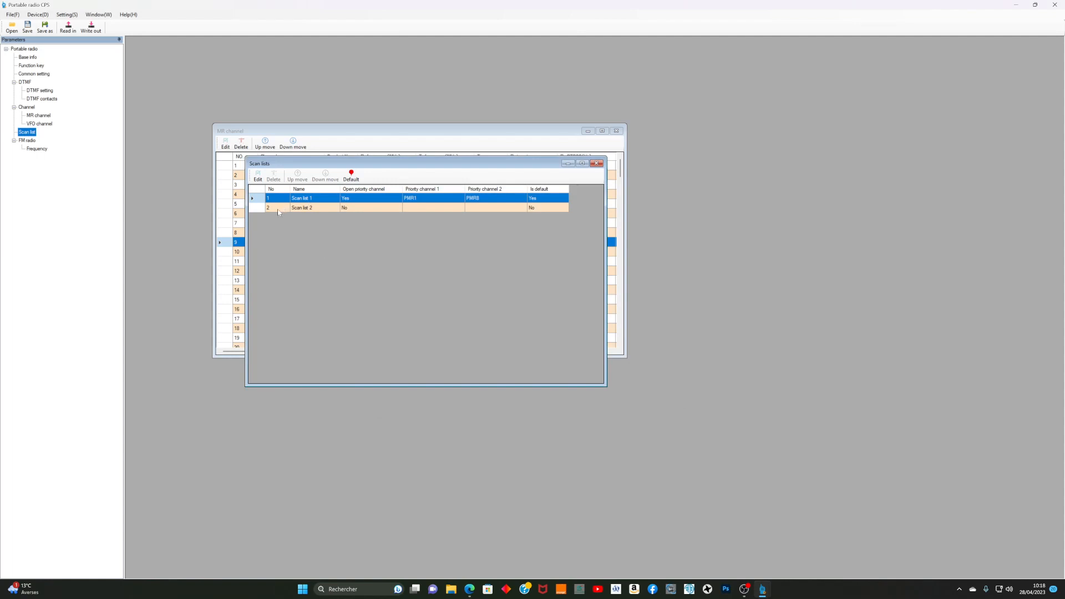
- Review the member settings of Scan list 2 without changes, and close the scan list and MR channel windows
left_click(283, 208)
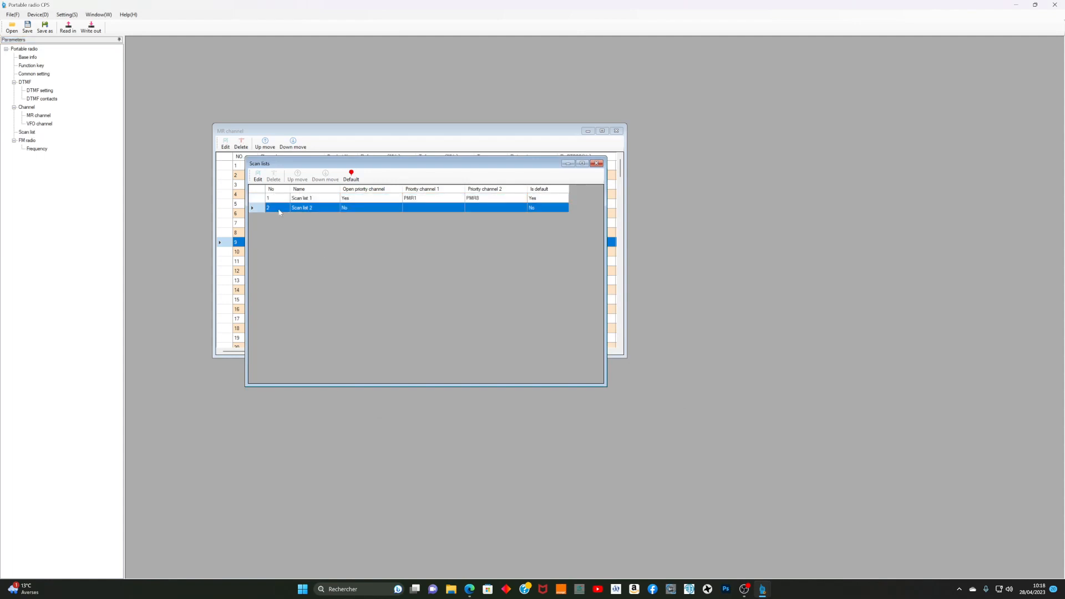
left_click(259, 178)
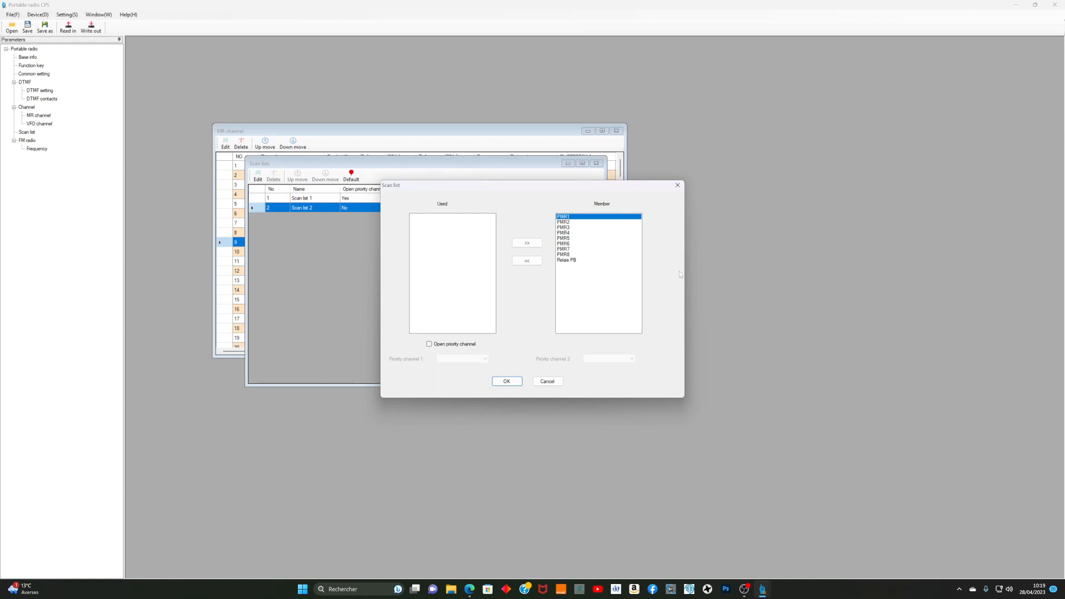
left_click(677, 185)
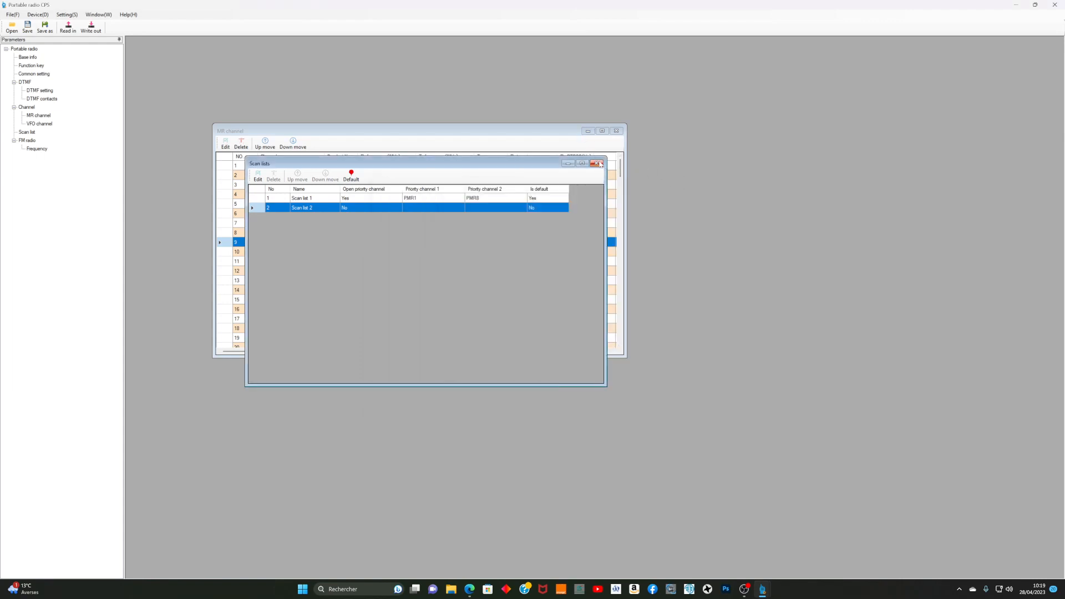
left_click(596, 164)
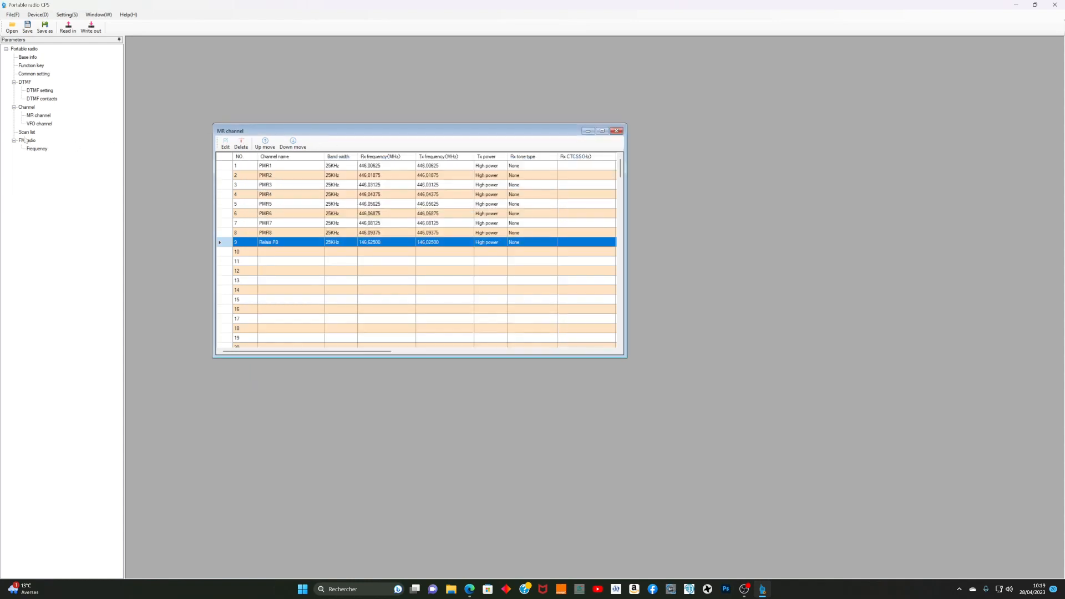
left_click(617, 131)
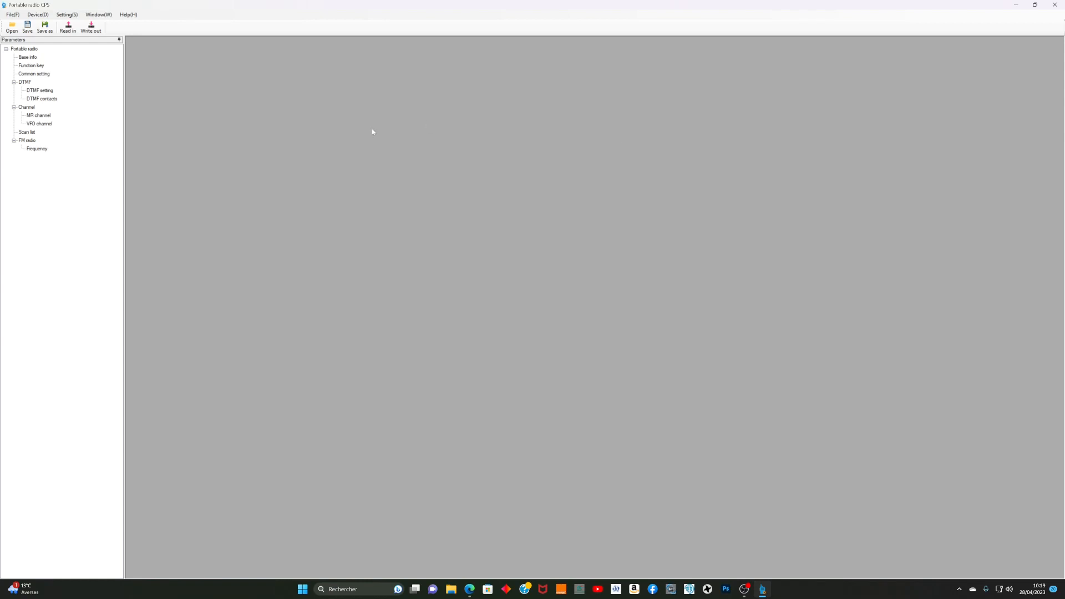
- Enter 97.3 MHz as the first FM radio frequency and close the FM frequency list
double_click(37, 149)
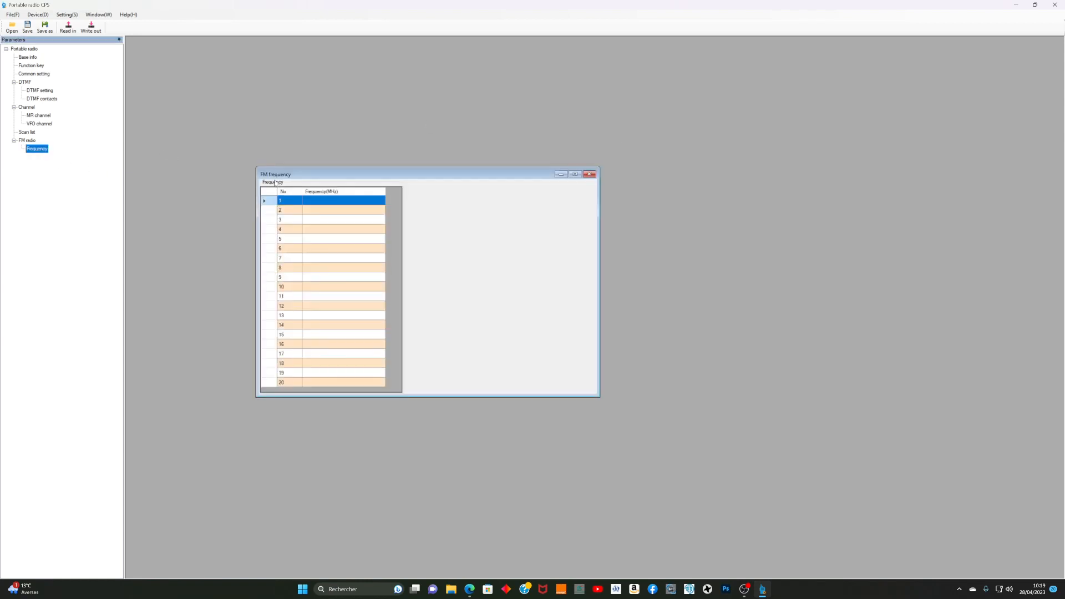
left_click(321, 201)
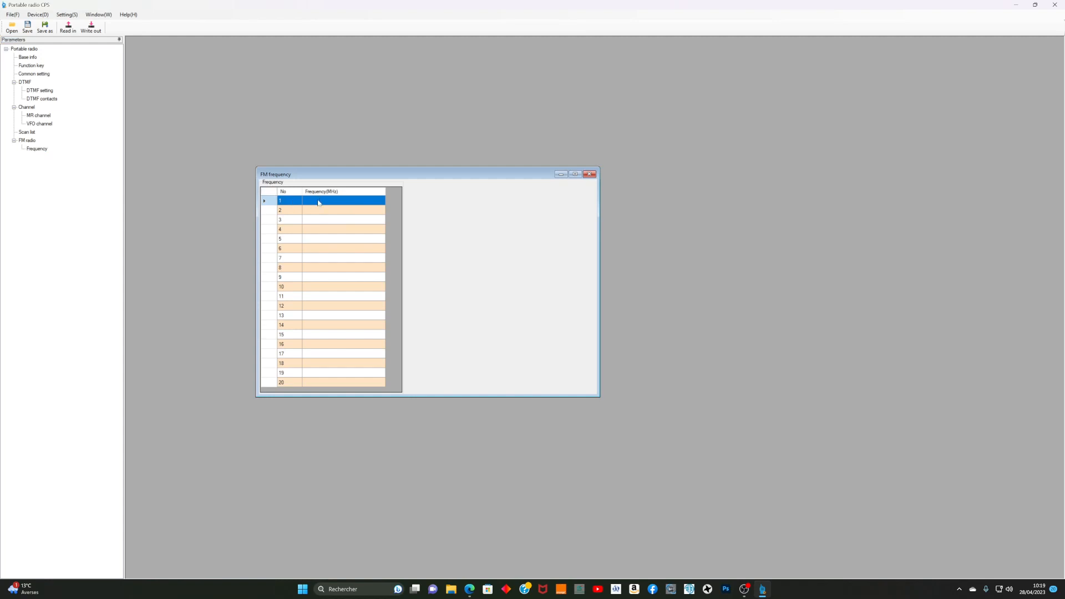
type("9")
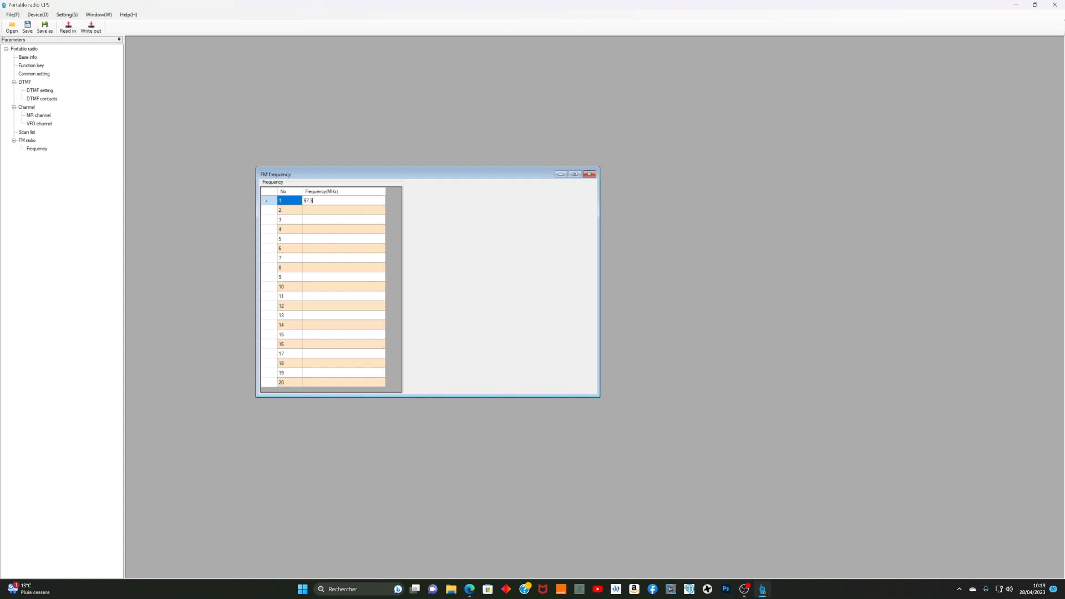
type("7.3")
left_click(322, 212)
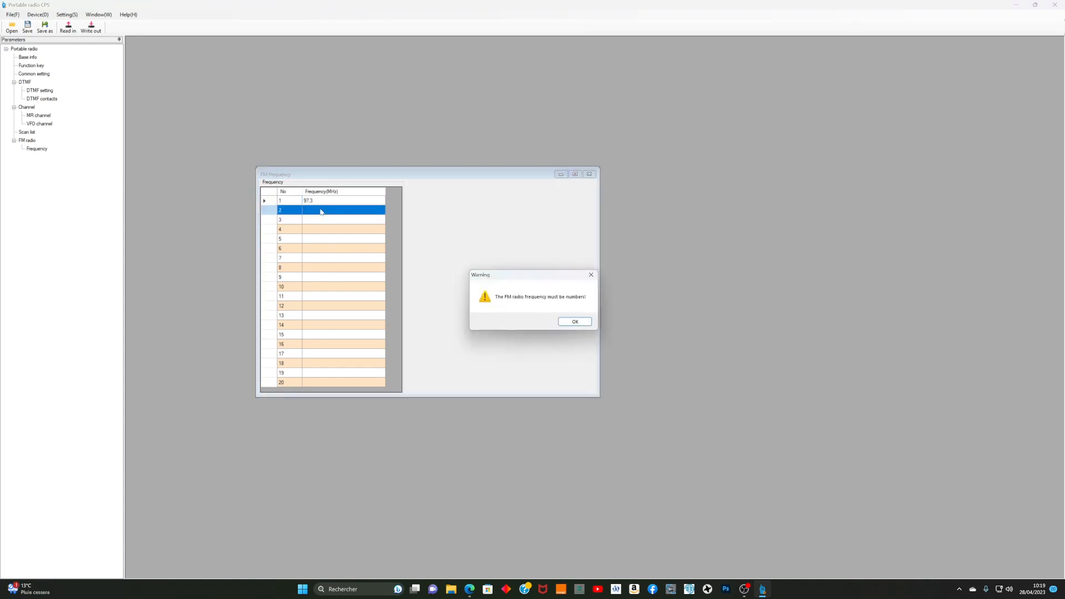
left_click(575, 323)
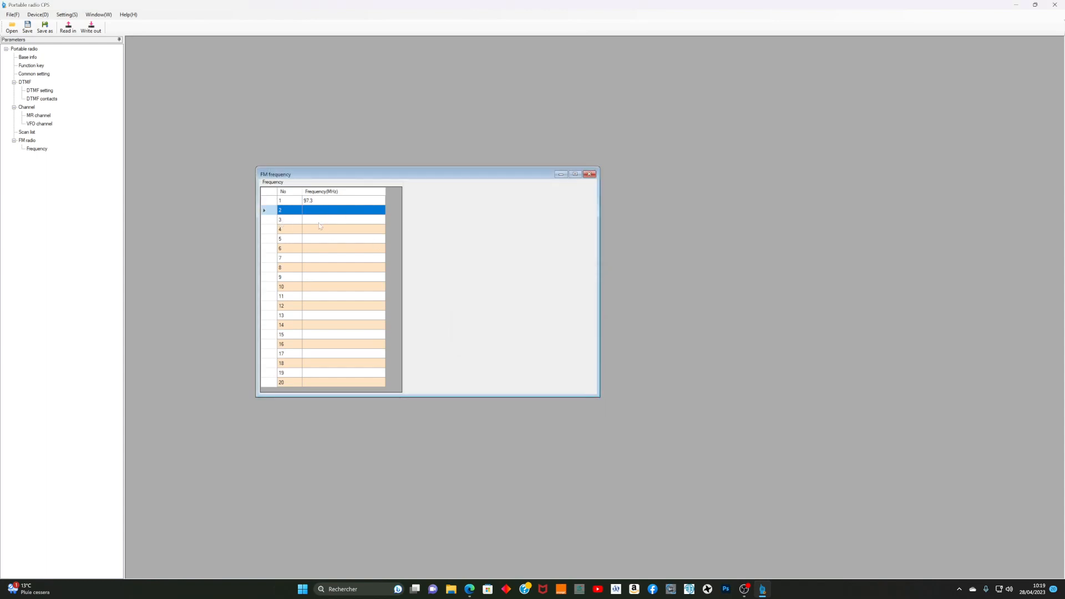
left_click(319, 223)
left_click(318, 213)
left_click(590, 174)
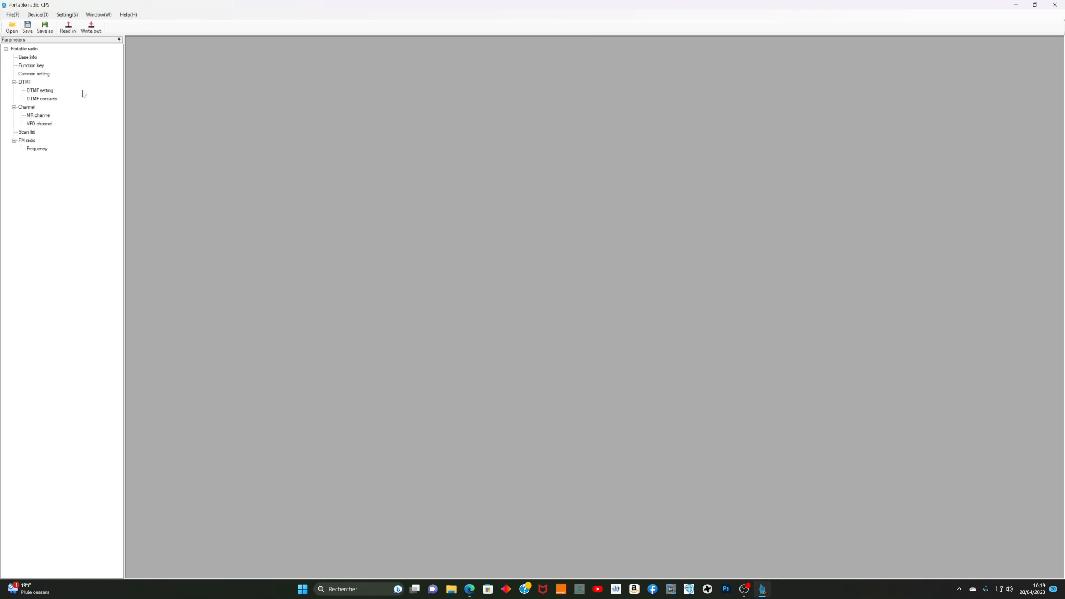
- Review the parameters of the empty MR channel 10 and the configuration file save dialog, closing both without changes
double_click(36, 115)
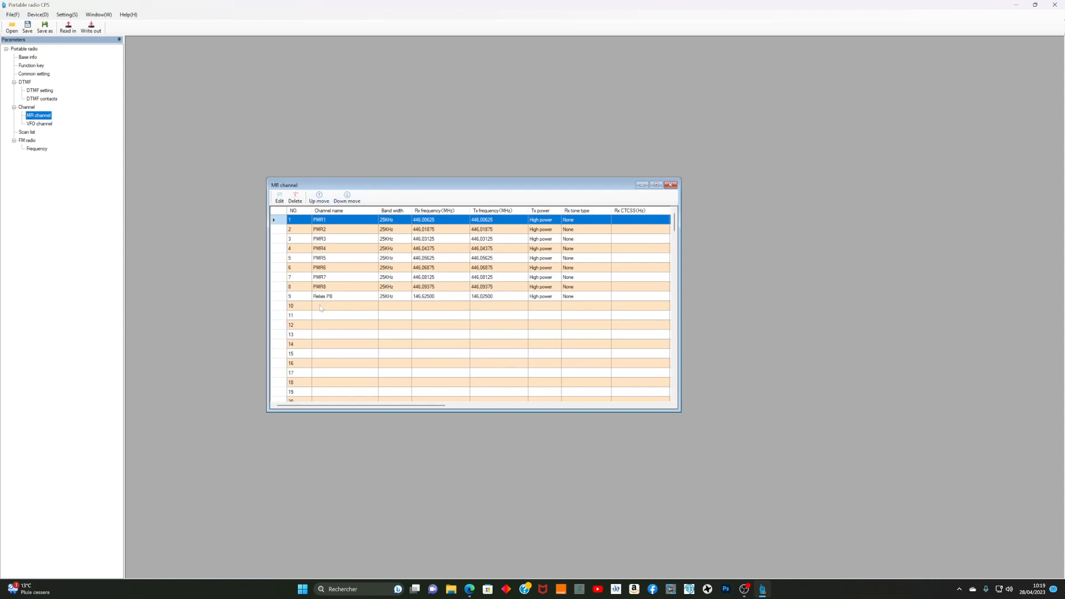
left_click(320, 307)
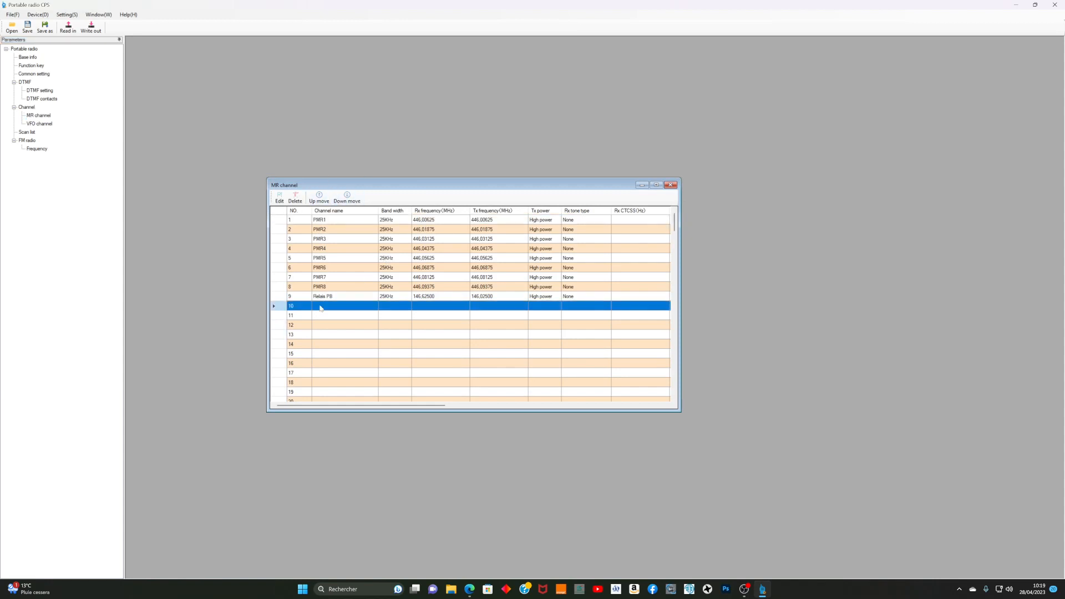
left_click(279, 198)
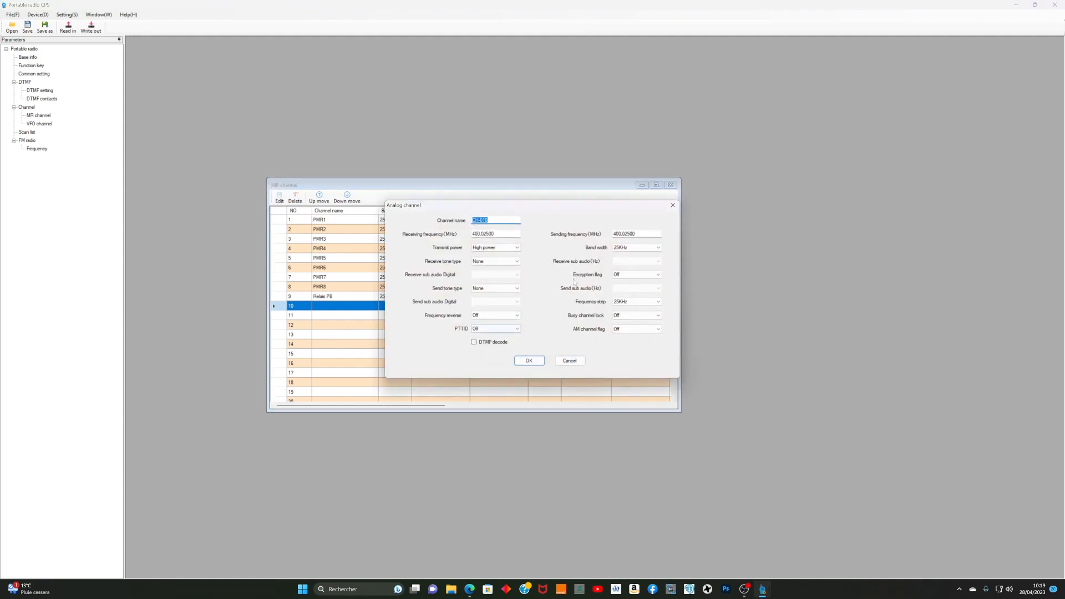
left_click(673, 205)
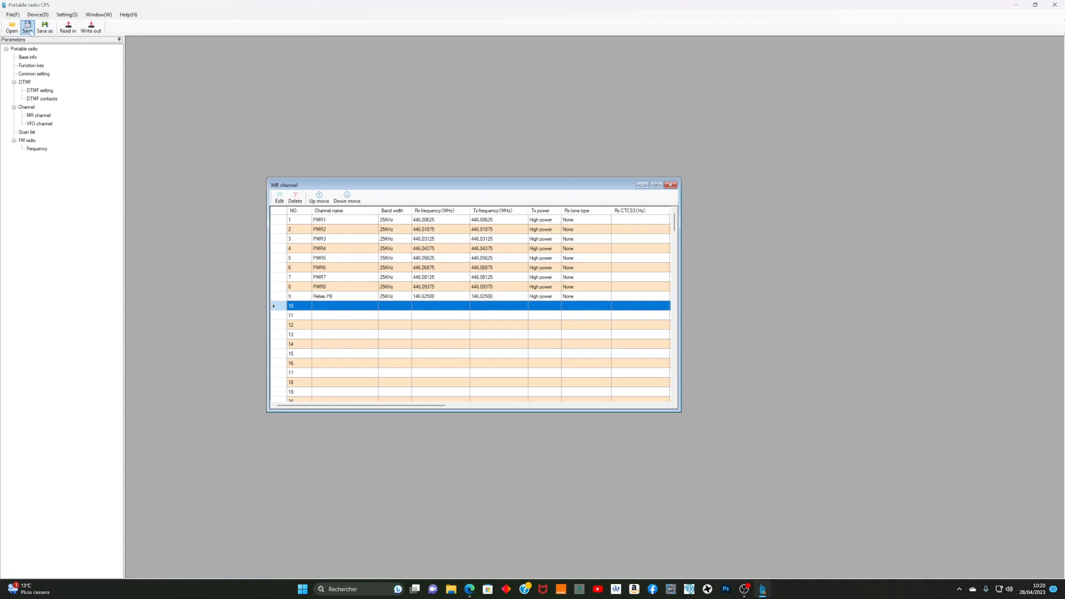
left_click(28, 28)
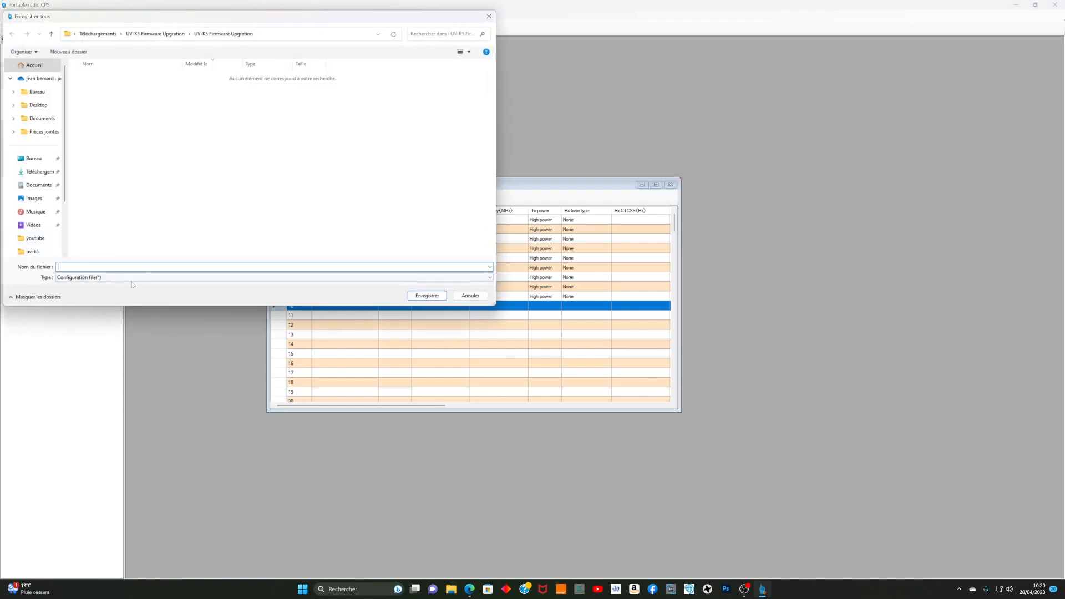
left_click(488, 16)
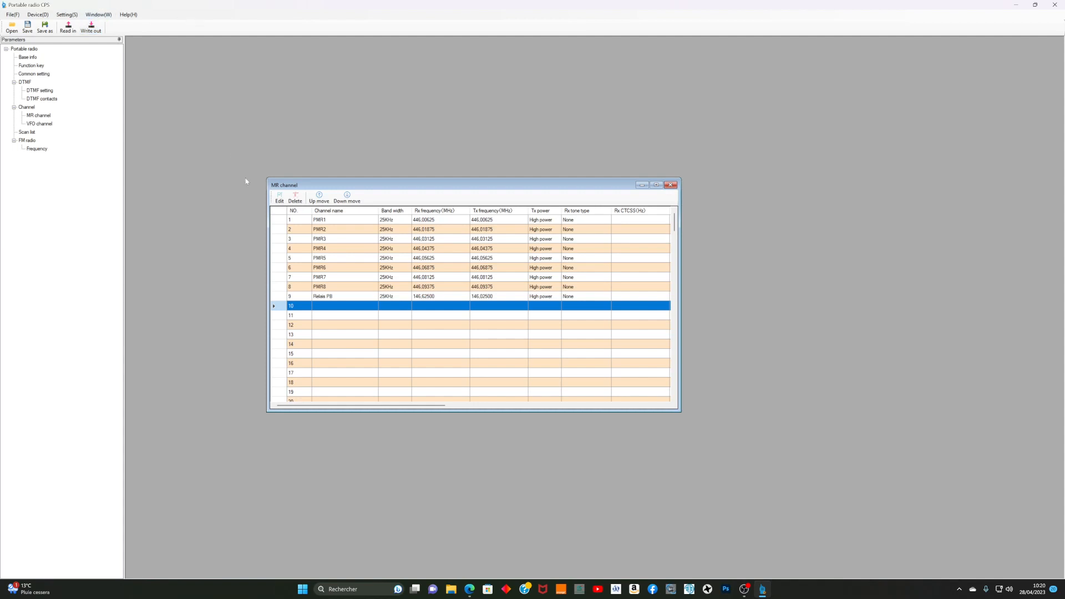
- Write the configured parameters out to the radio
left_click(91, 28)
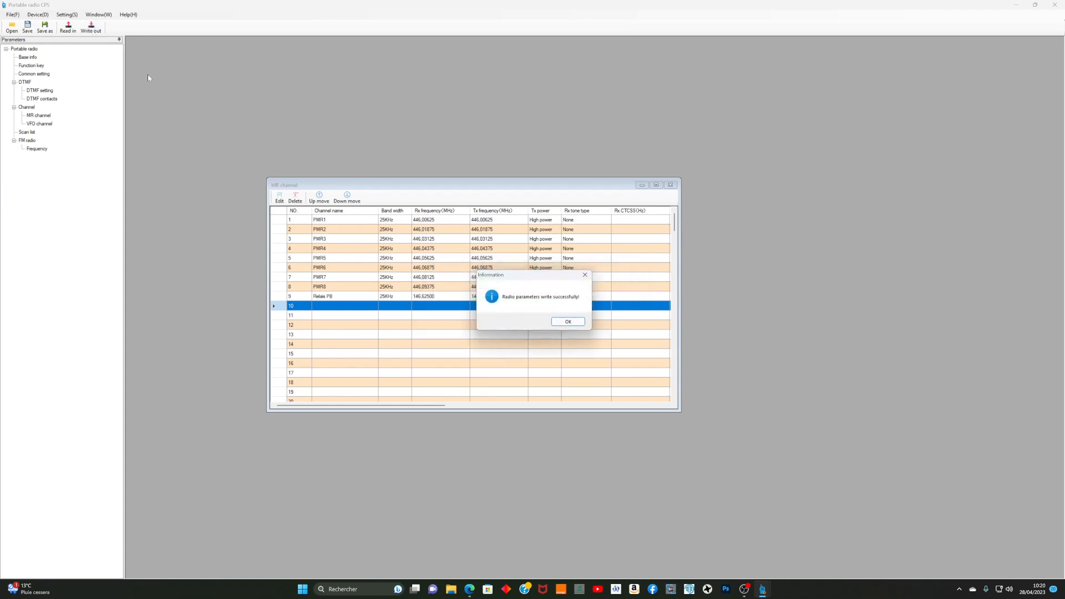
left_click(568, 322)
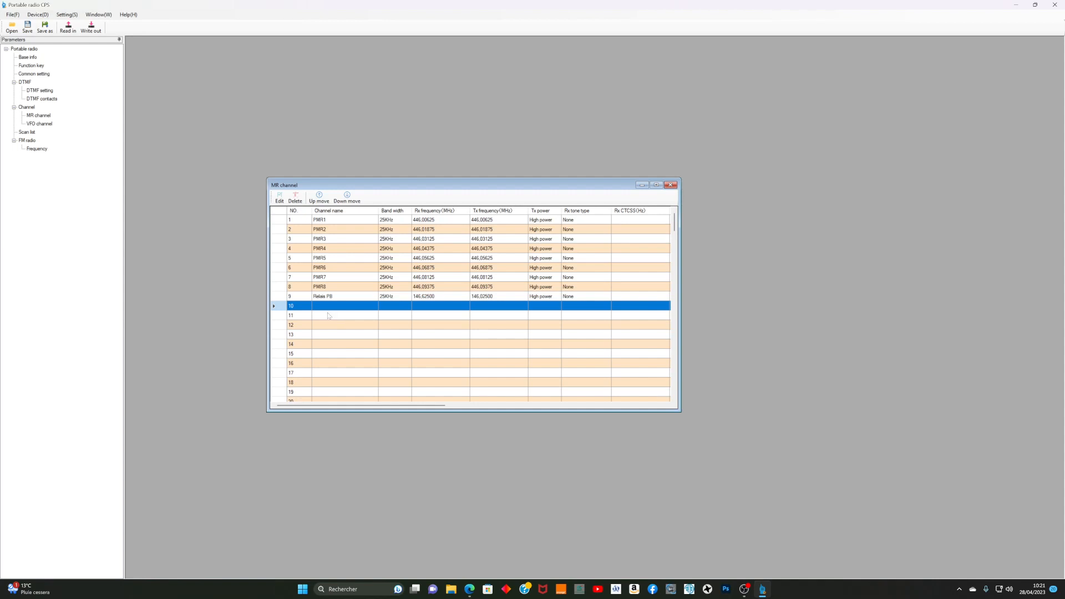
- Review the parameters of MR channel 1, PMR1, and close them without changes
left_click(319, 221)
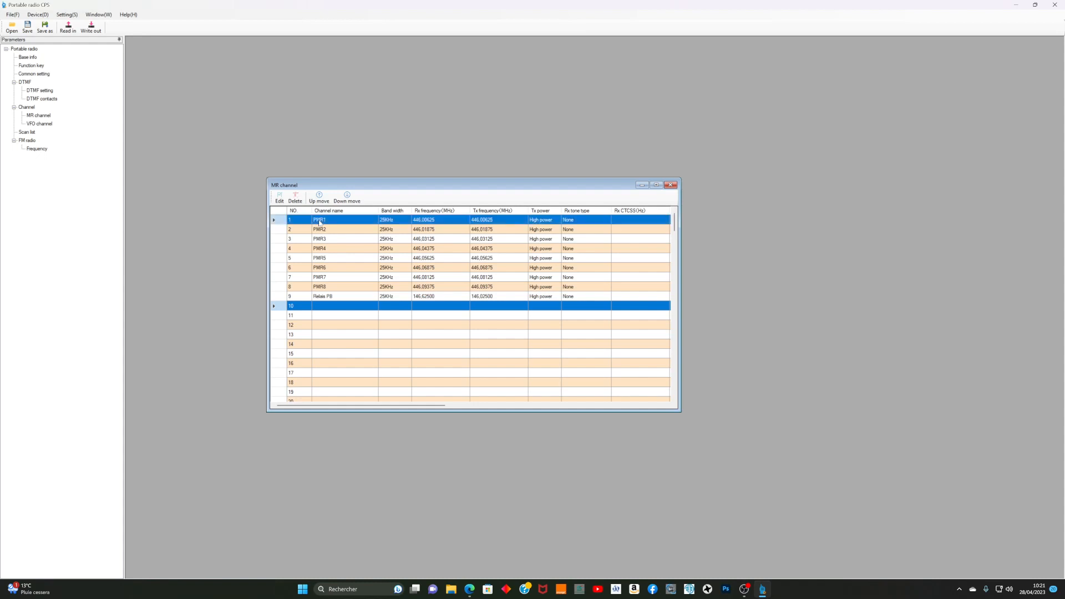
left_click(279, 199)
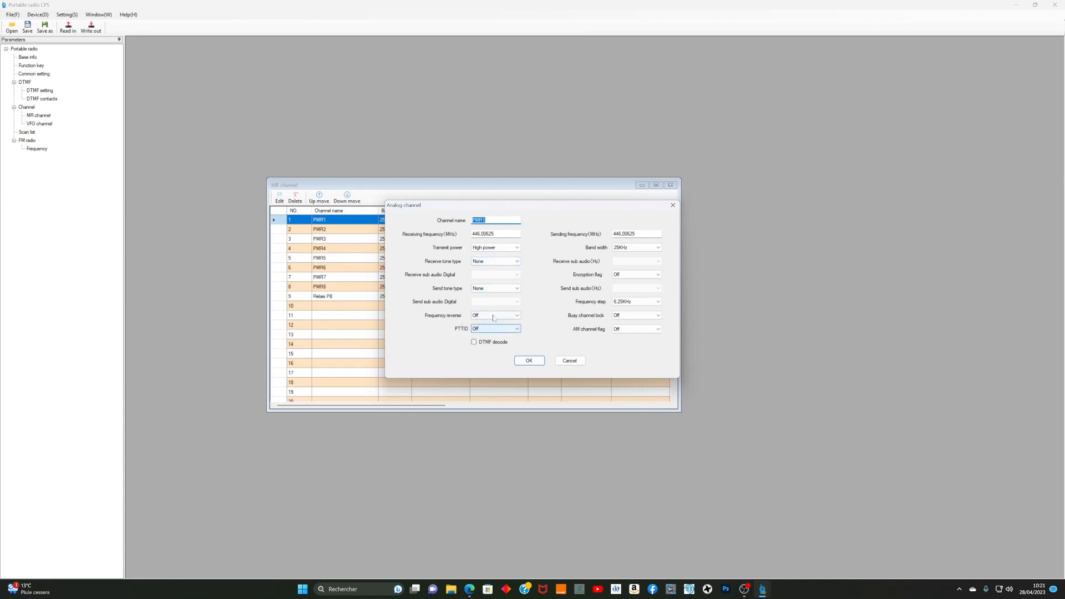
left_click(673, 206)
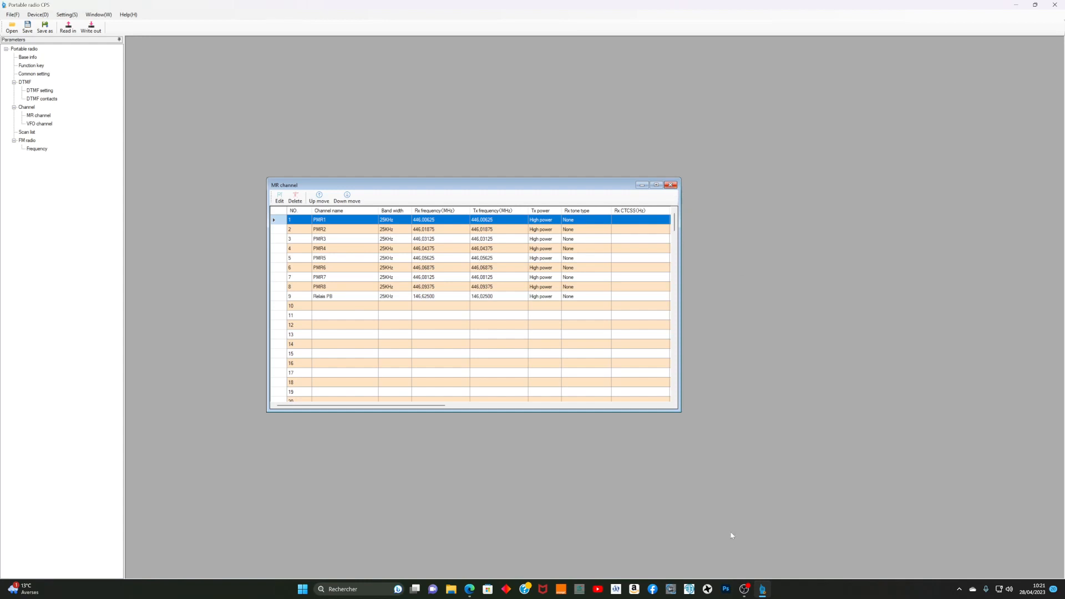
mouse_move(744, 590)
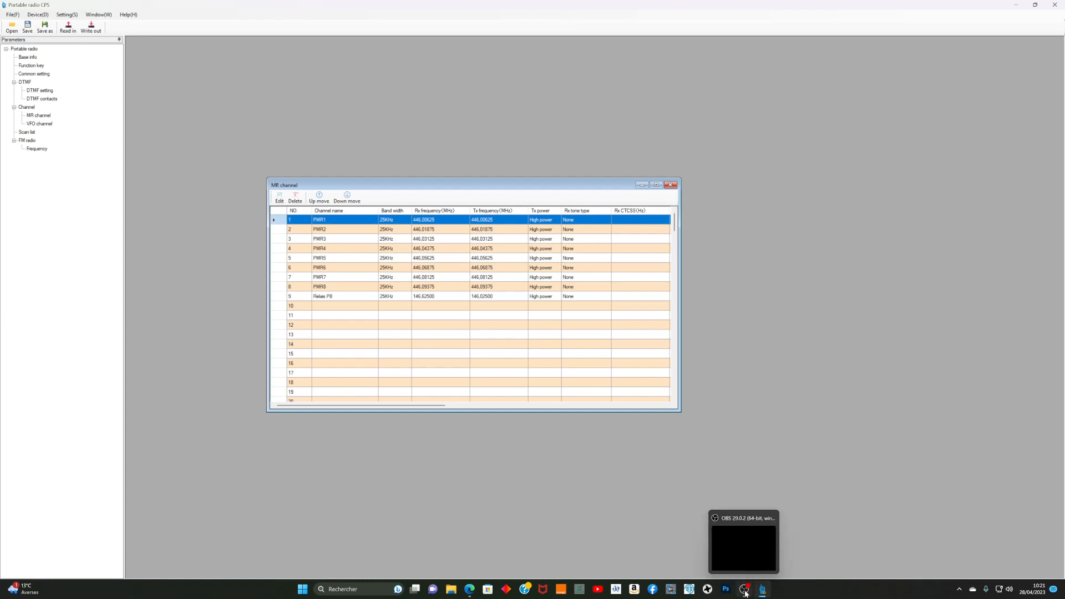
left_click(744, 590)
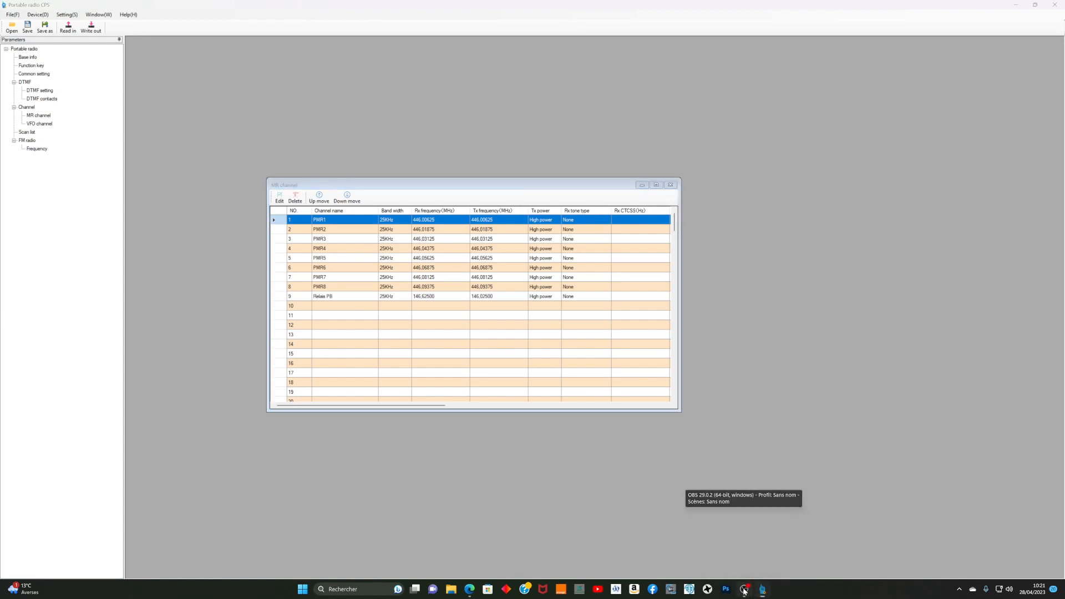